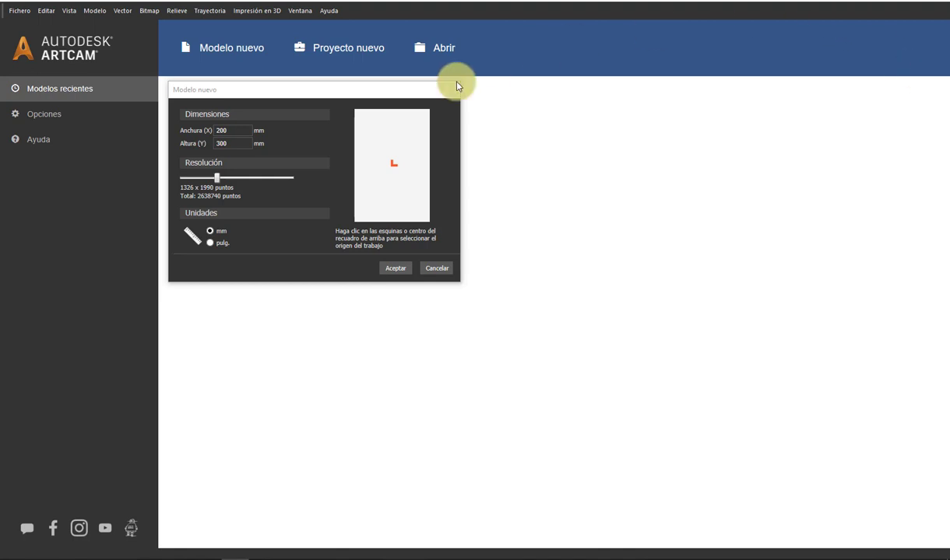
# Step: Place the 200 × 300 mm model's origin at the centre of the sheet preview
pyautogui.moveTo(340, 92)
pyautogui.mouseDown()
pyautogui.moveTo(426, 110)
pyautogui.moveTo(348, 86)
pyautogui.mouseUp()
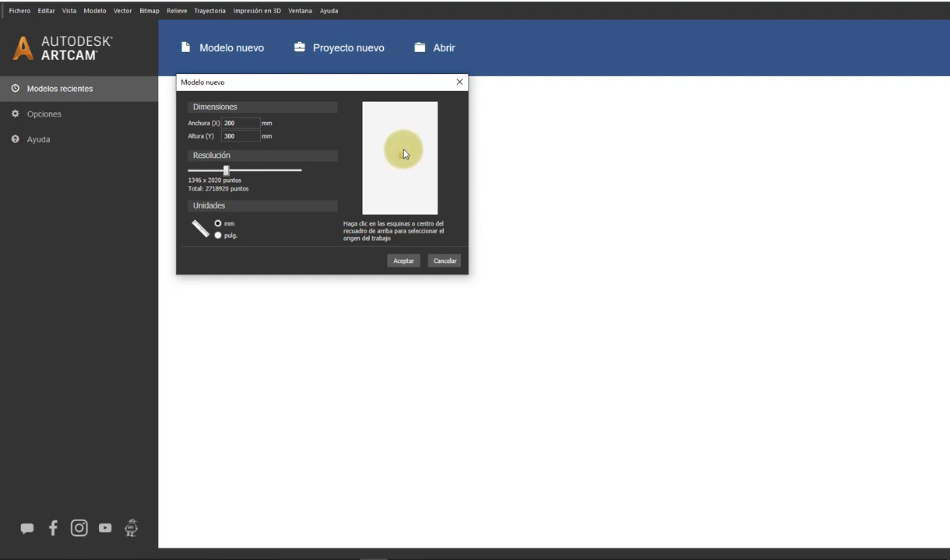
pyautogui.click(403, 149)
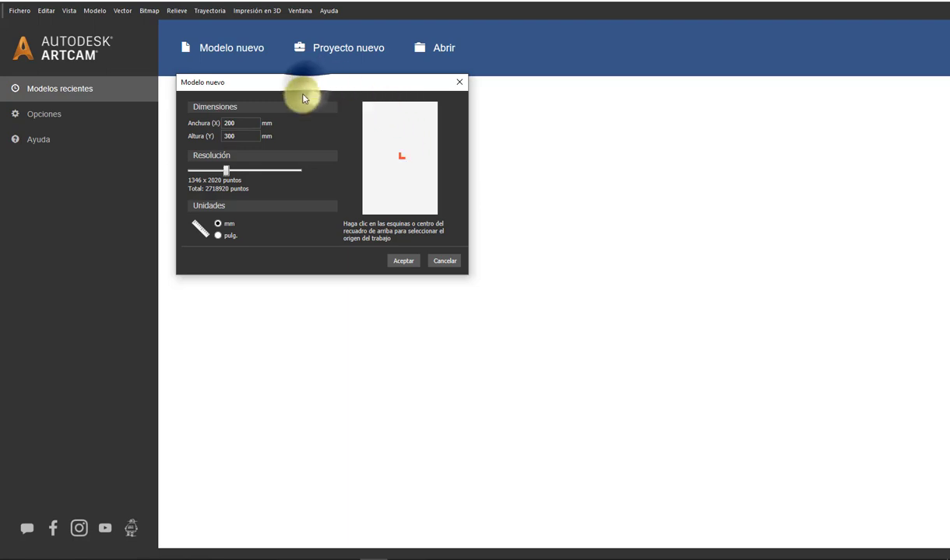
pyautogui.moveTo(307, 91); pyautogui.dragTo(301, 107)
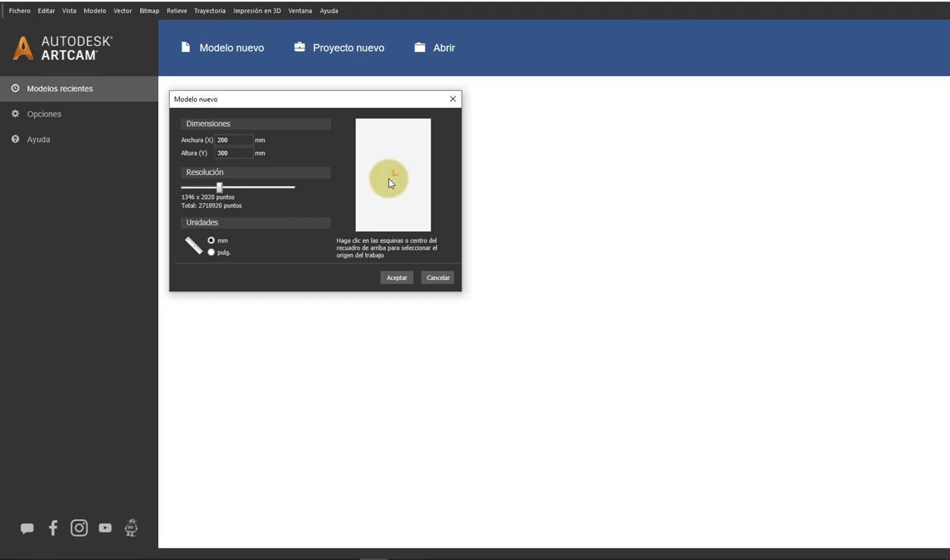
pyautogui.click(362, 234)
pyautogui.click(428, 227)
pyautogui.click(427, 131)
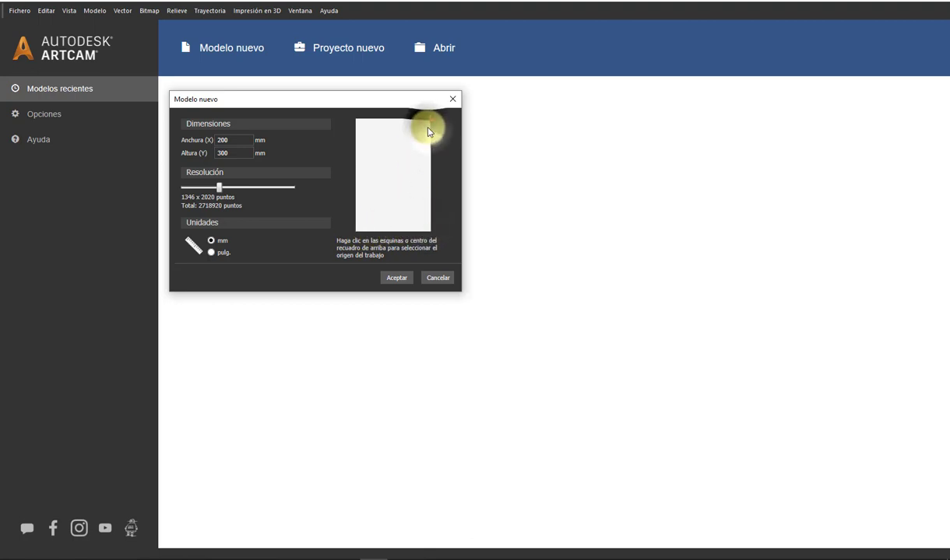
pyautogui.click(366, 132)
pyautogui.click(360, 227)
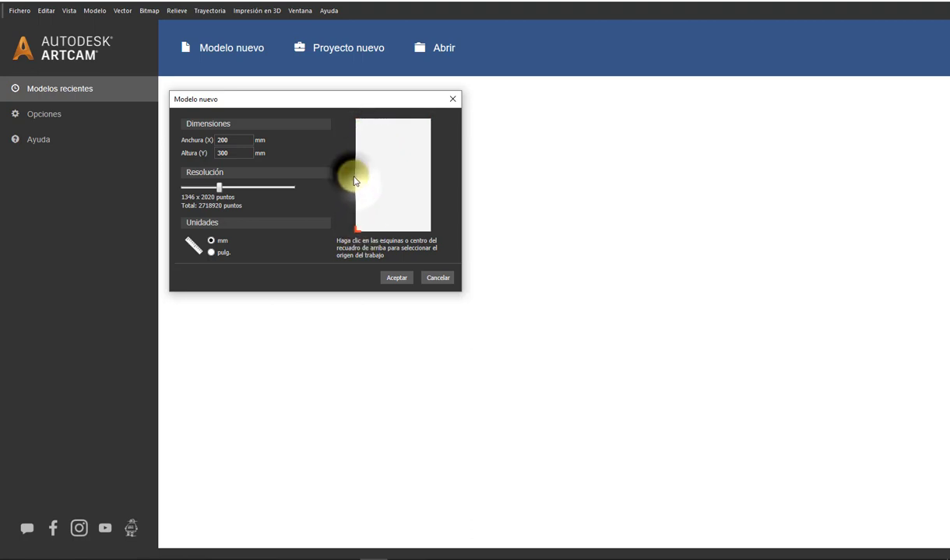
pyautogui.click(393, 175)
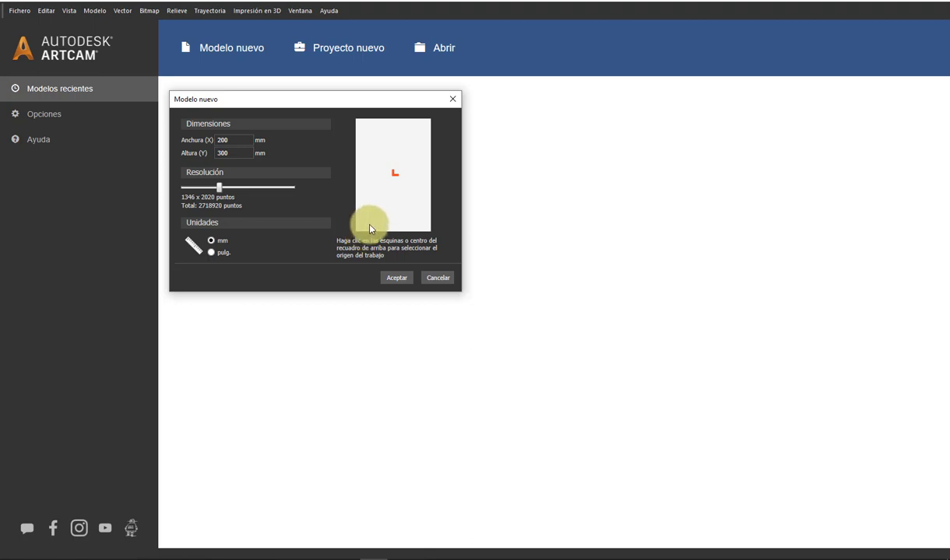
pyautogui.click(370, 228)
pyautogui.click(397, 185)
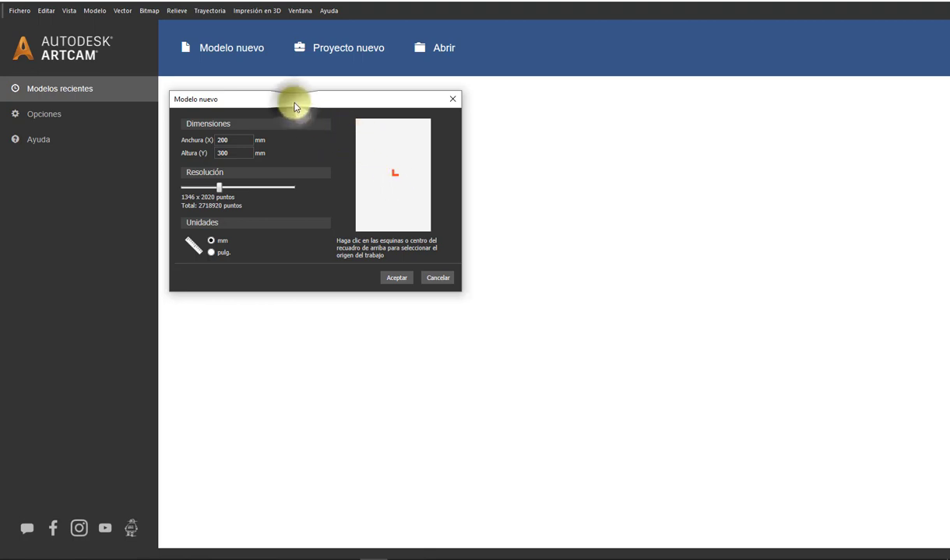
pyautogui.moveTo(294, 106); pyautogui.dragTo(290, 95)
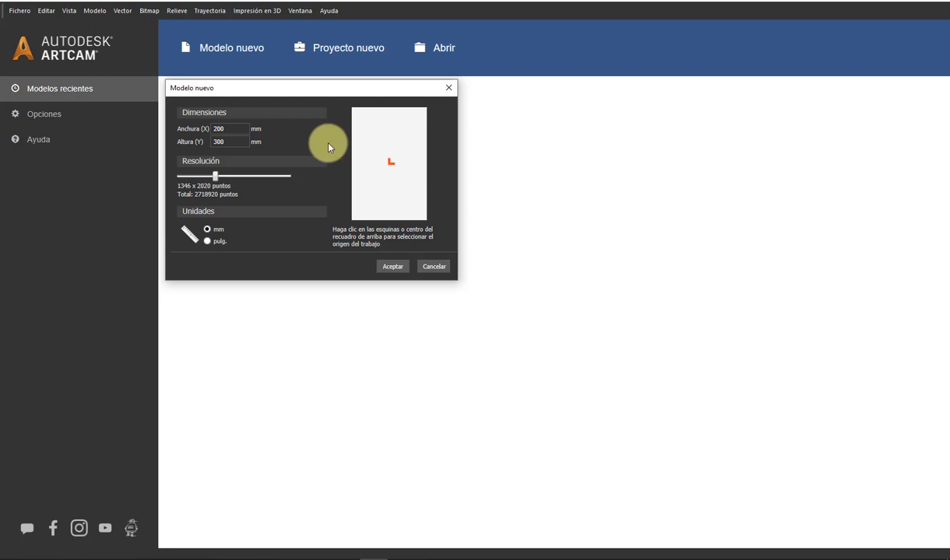
pyautogui.click(386, 173)
# Step: Create the blank 200 × 300 mm model, toggle between 3D and 2D views, finishing in 2D
pyautogui.click(397, 268)
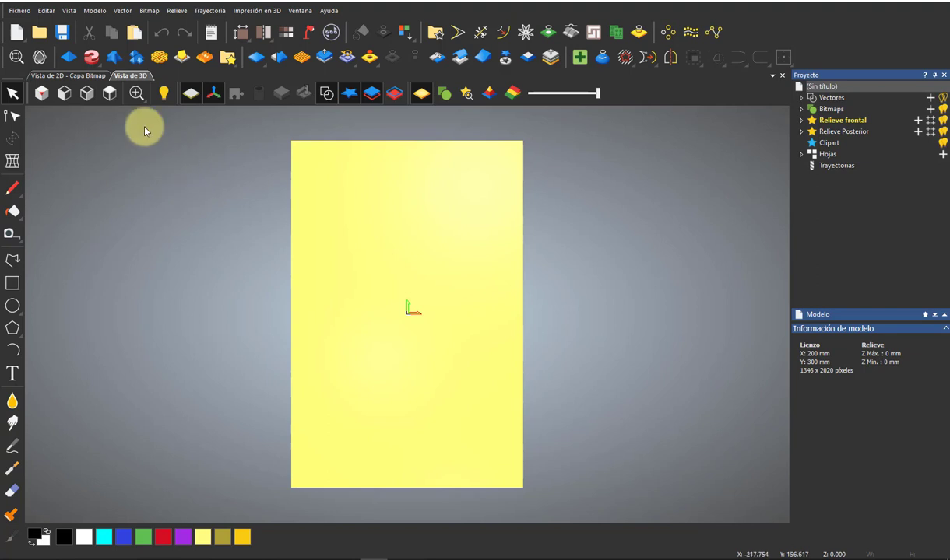
pyautogui.click(74, 75)
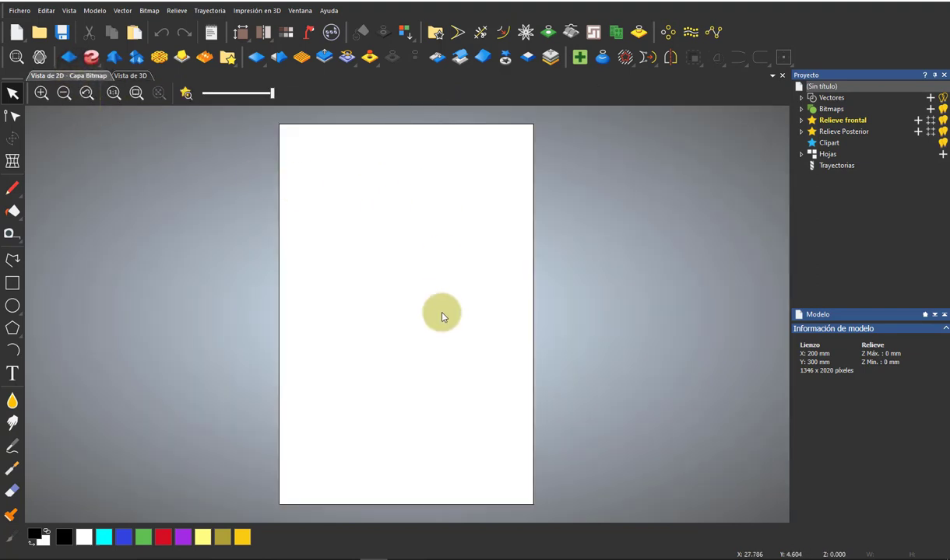
pyautogui.click(138, 76)
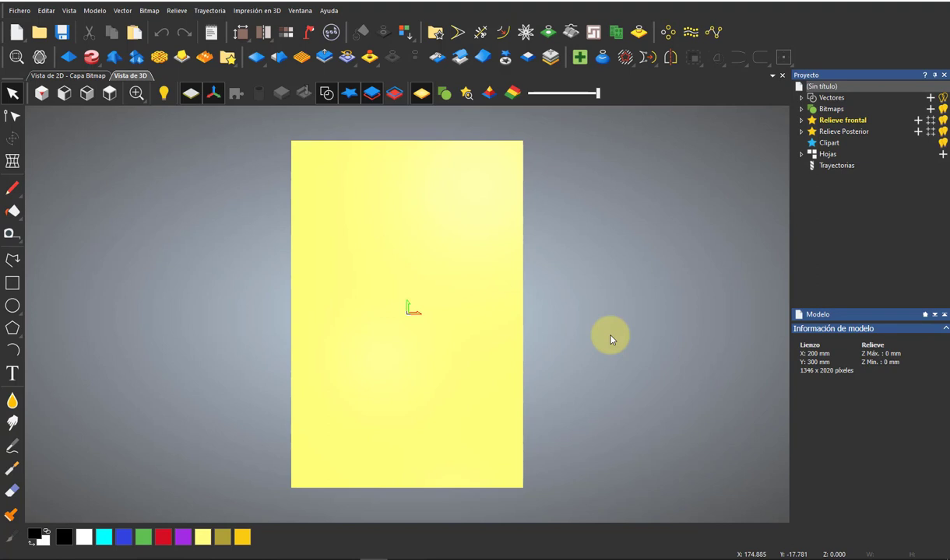
pyautogui.press('F2')
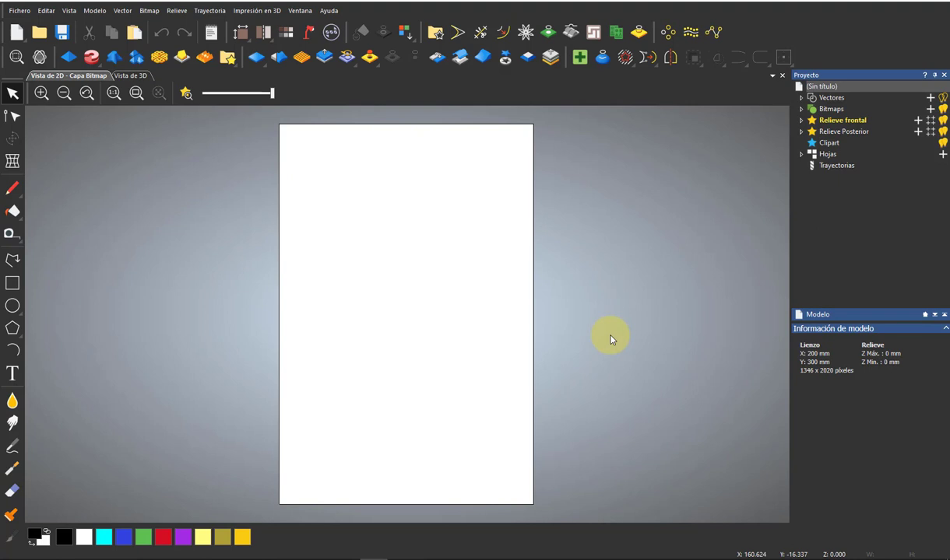
pyautogui.press('F3')
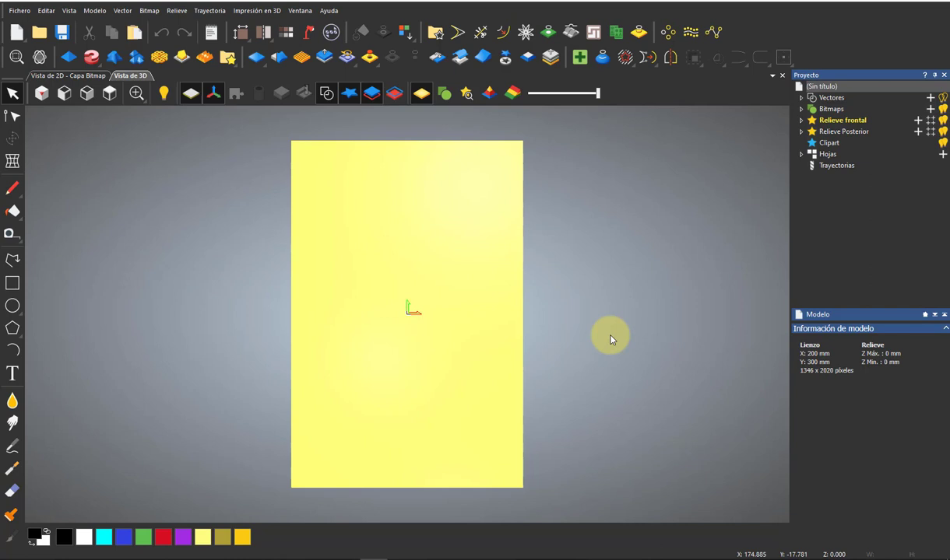
pyautogui.press('F2')
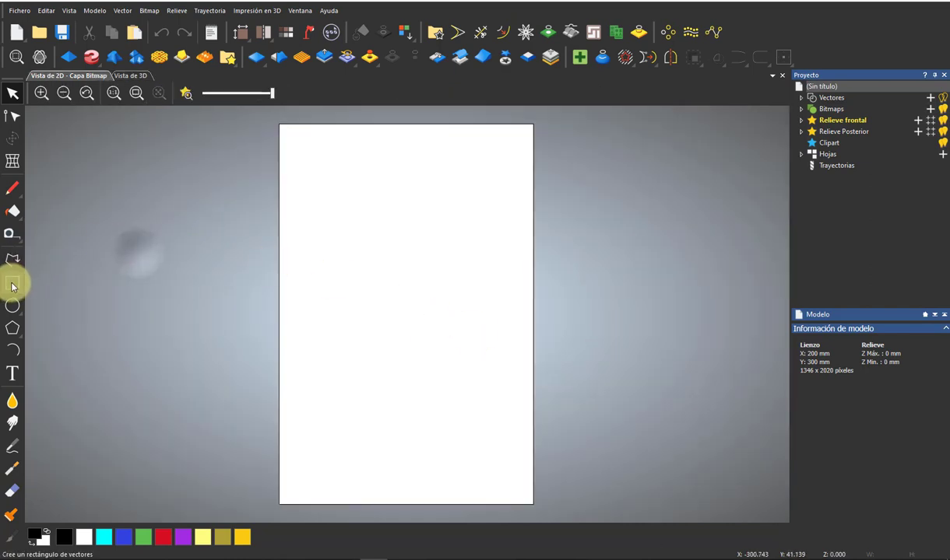
# Step: Draw a 200 × 300 mm rectangle centred at 0,0 along the sheet border
pyautogui.click(13, 283)
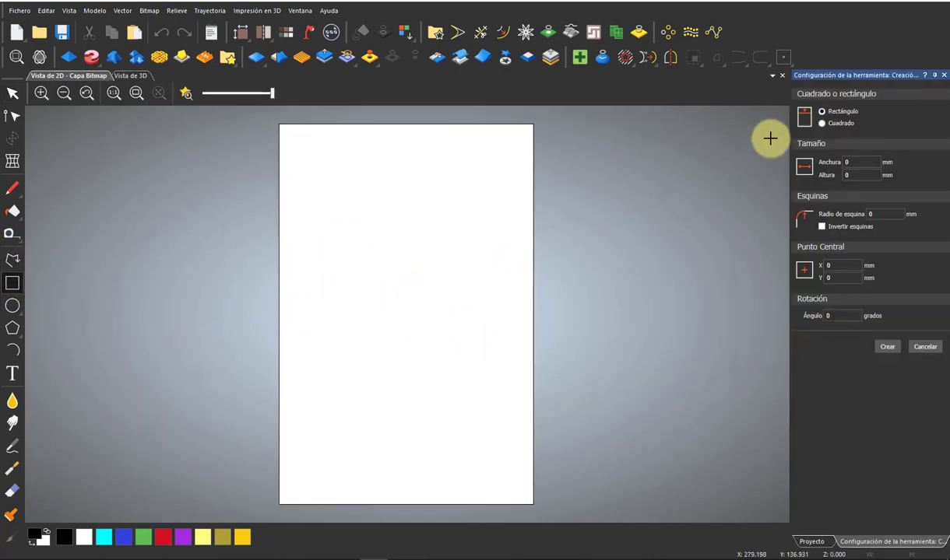
pyautogui.click(856, 162)
pyautogui.write('20')
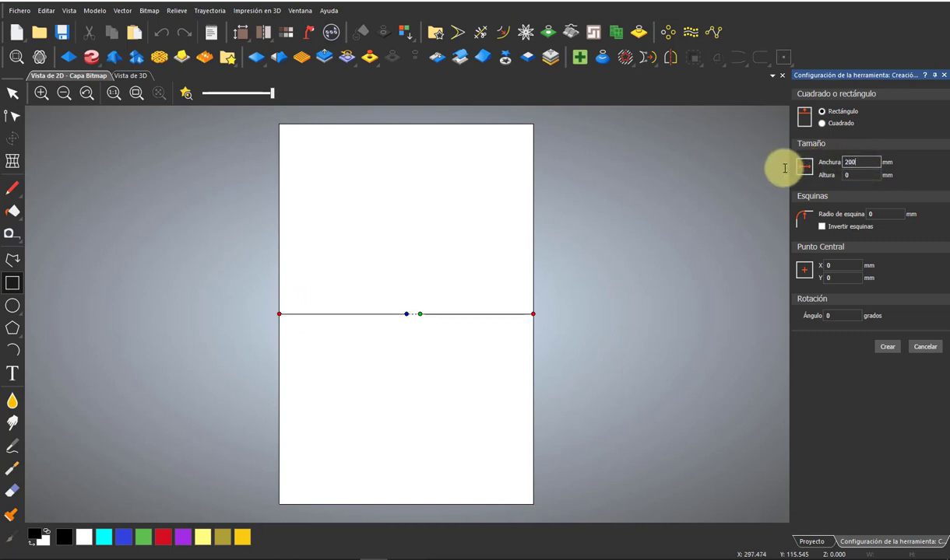
pyautogui.write('0')
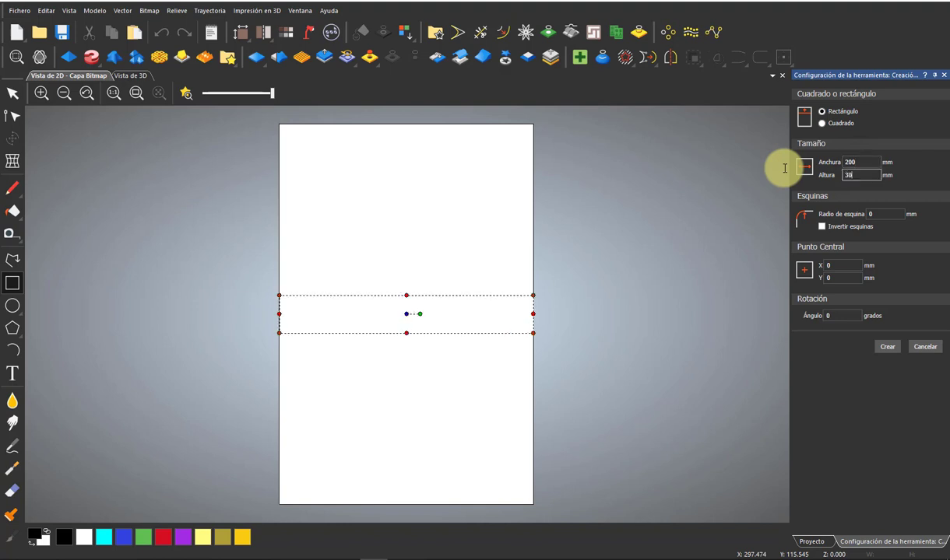
pyautogui.write('0')
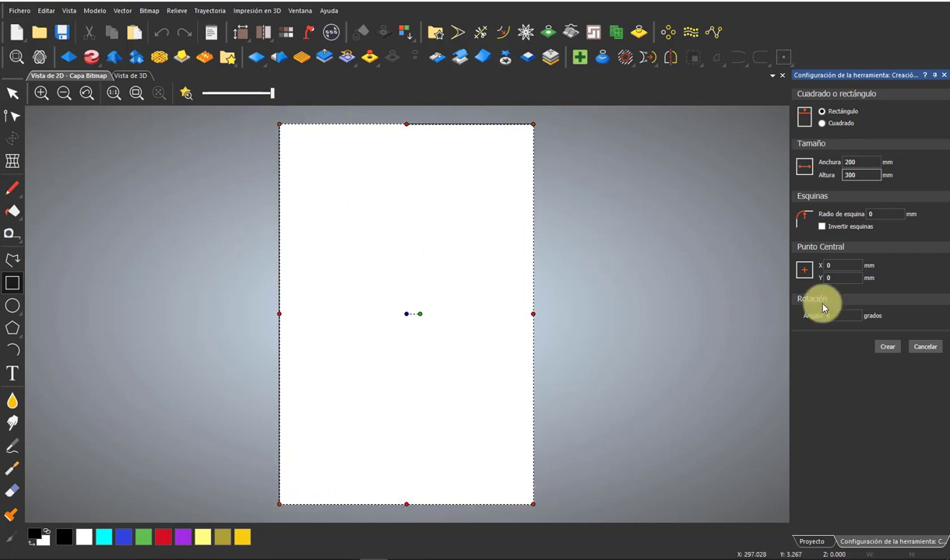
pyautogui.click(884, 348)
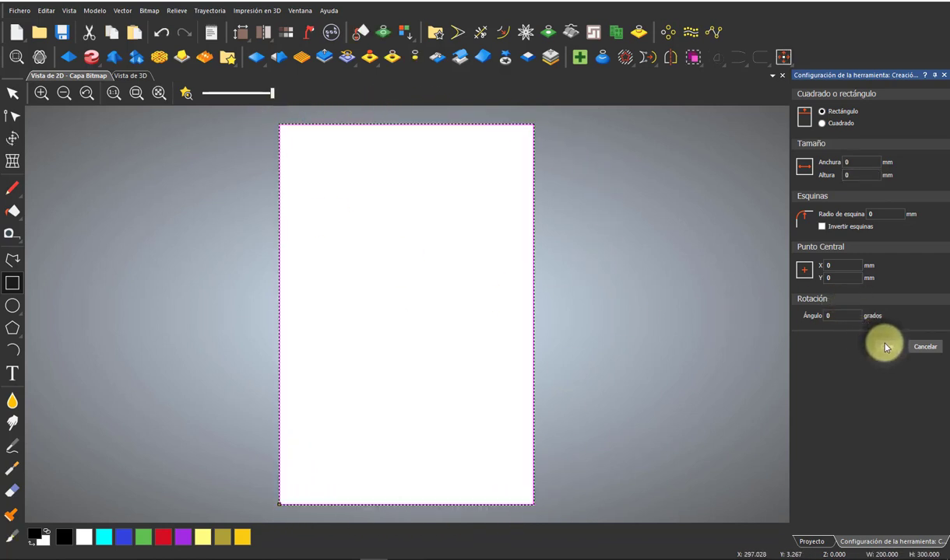
pyautogui.click(925, 347)
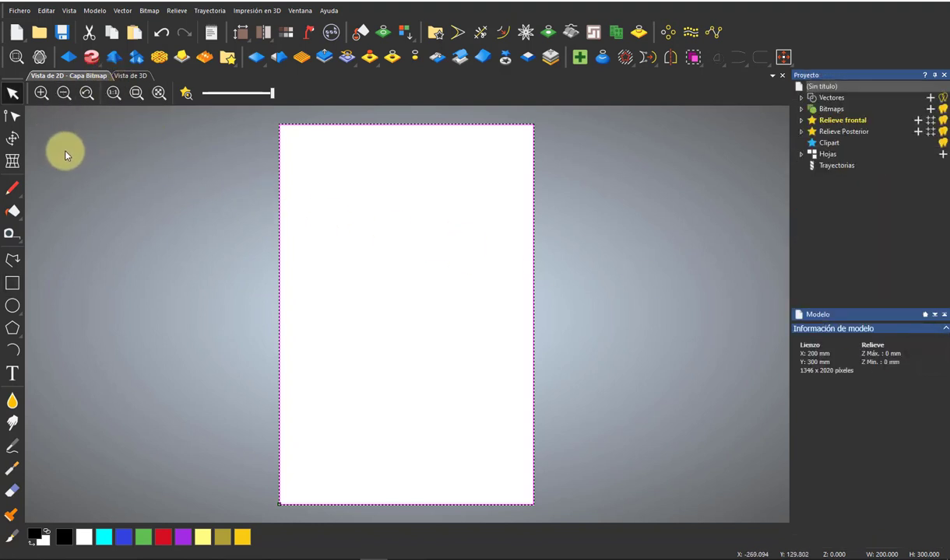
pyautogui.scroll(1, 316, 226)
pyautogui.scroll(1, 315, 226)
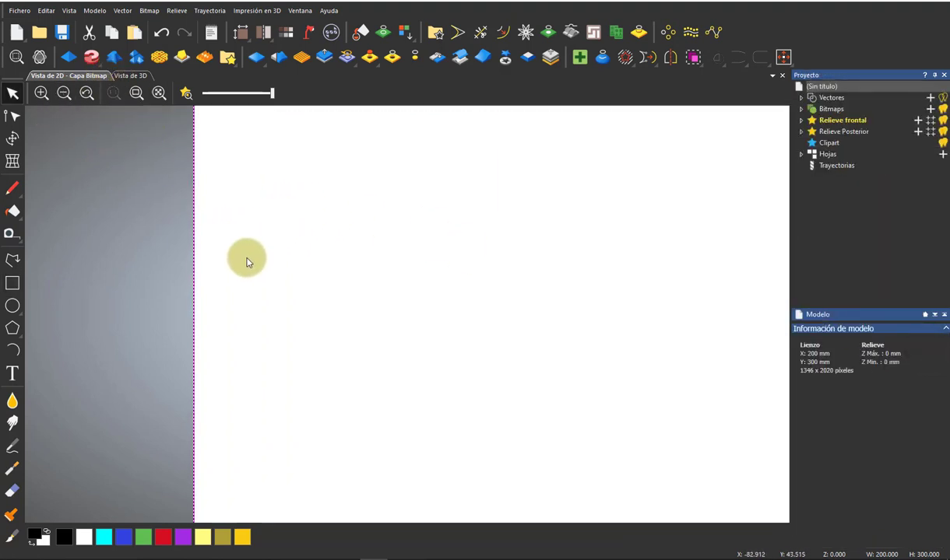
# Step: Draw the profile's straight part: a sloped rise and a short flat top
pyautogui.click(13, 259)
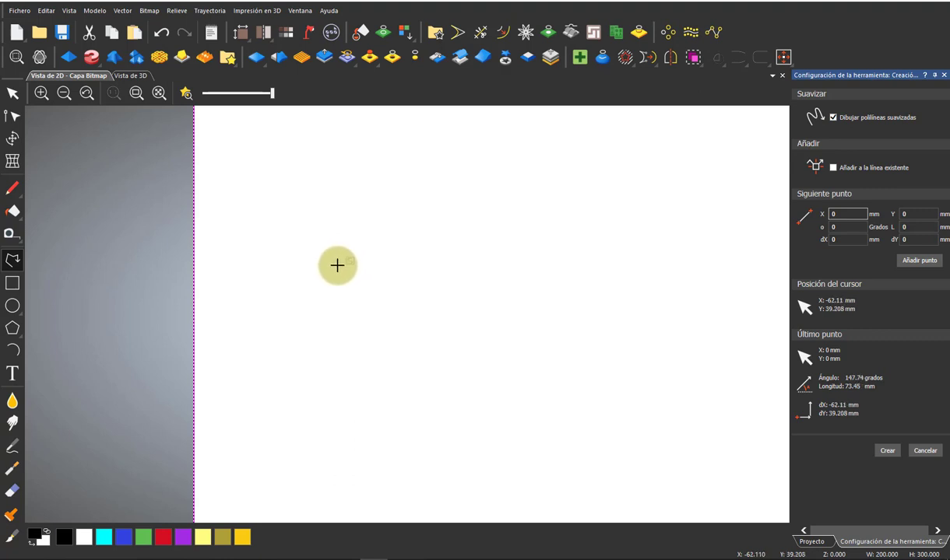
pyautogui.click(832, 117)
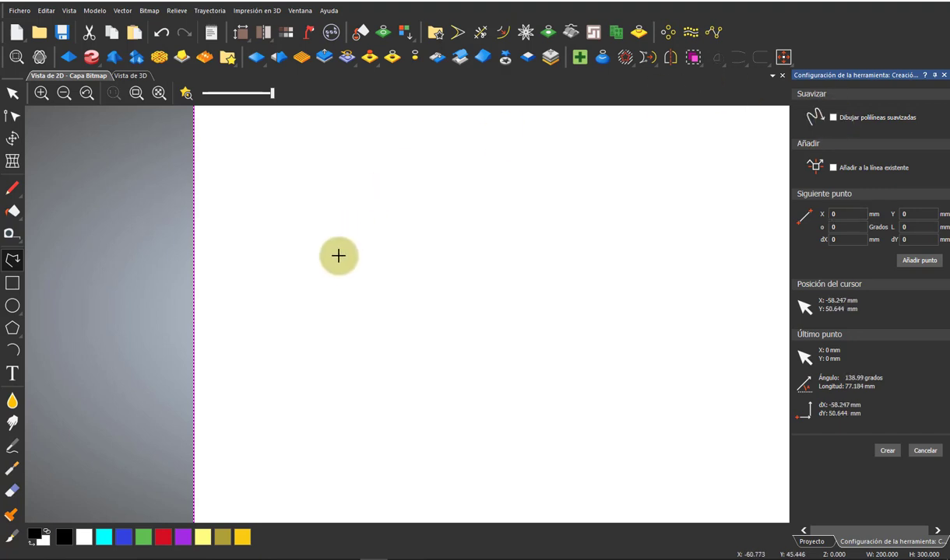
pyautogui.click(327, 319)
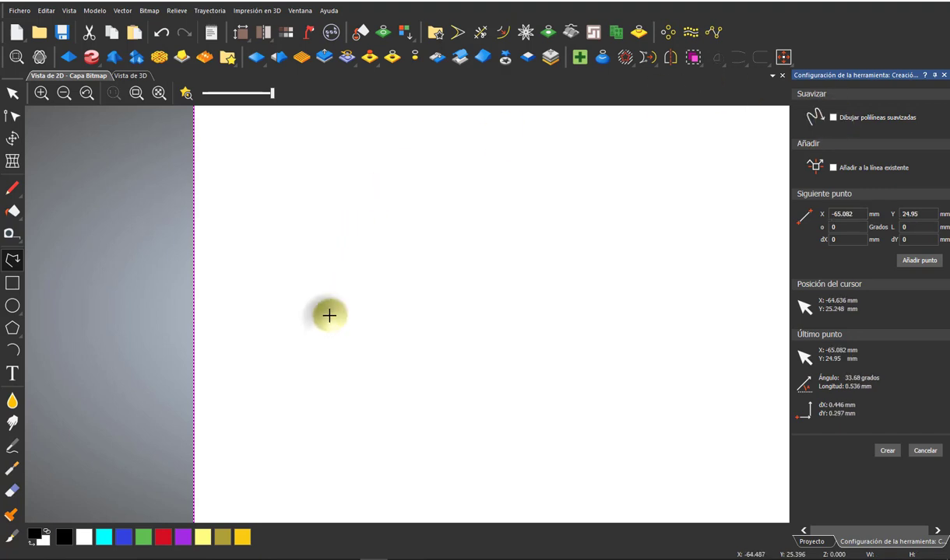
pyautogui.click(345, 258)
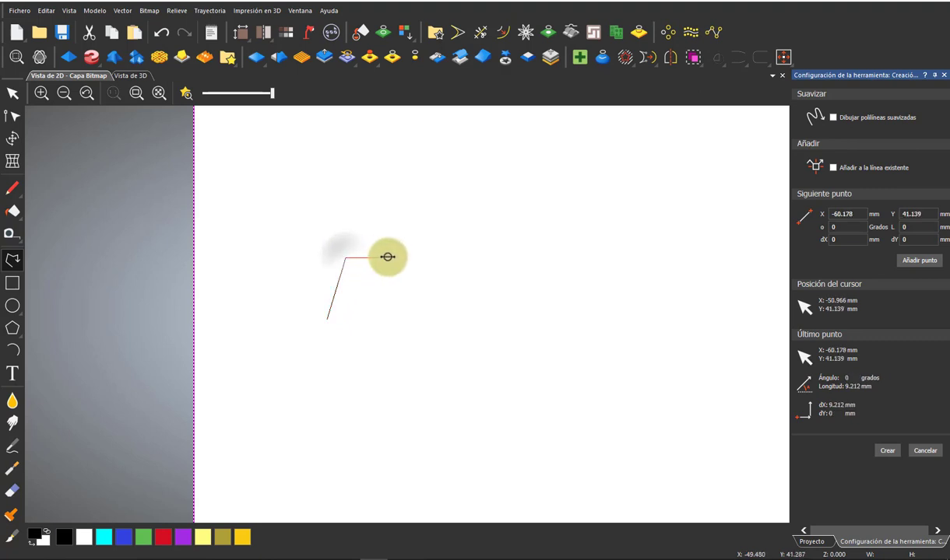
pyautogui.click(388, 257)
# Step: Add the smoothed S-shaped drop and finish the profile as a polyline vector
pyautogui.click(832, 117)
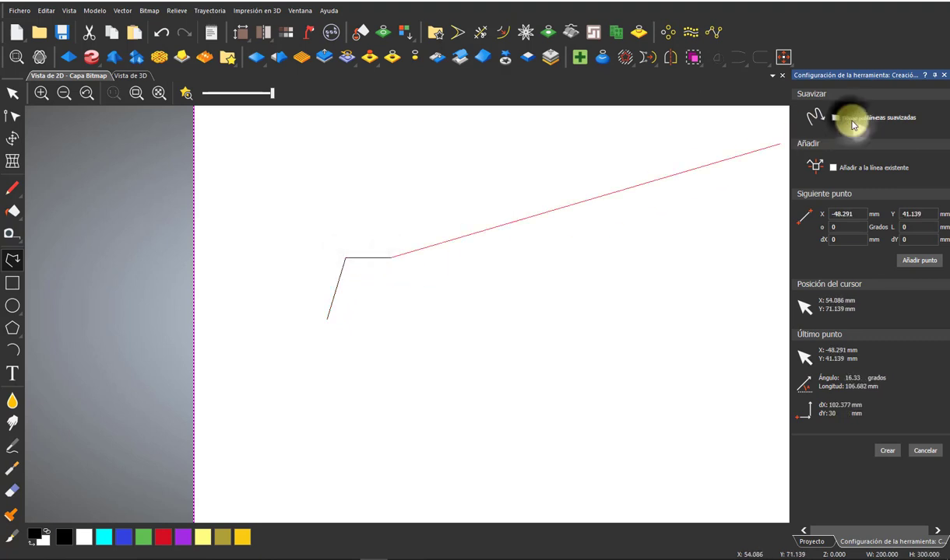
pyautogui.click(399, 267)
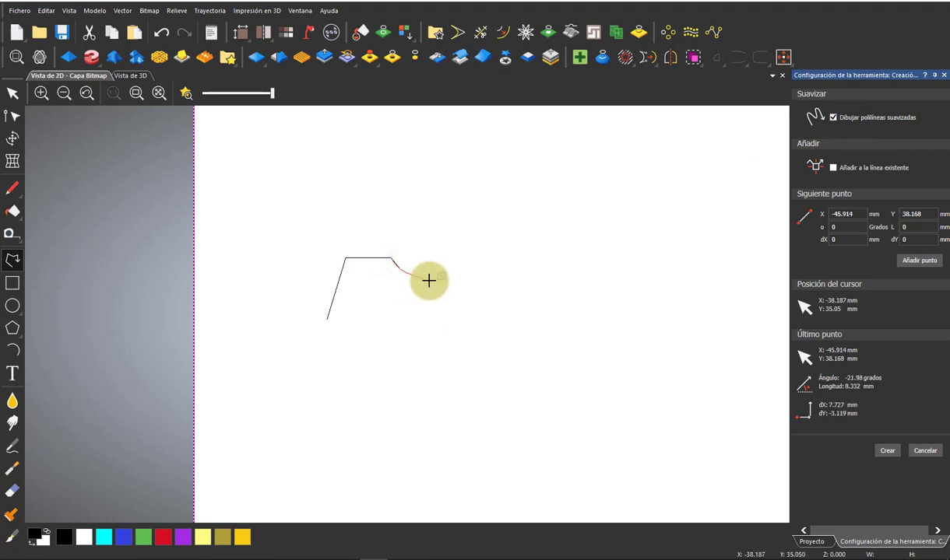
pyautogui.click(429, 281)
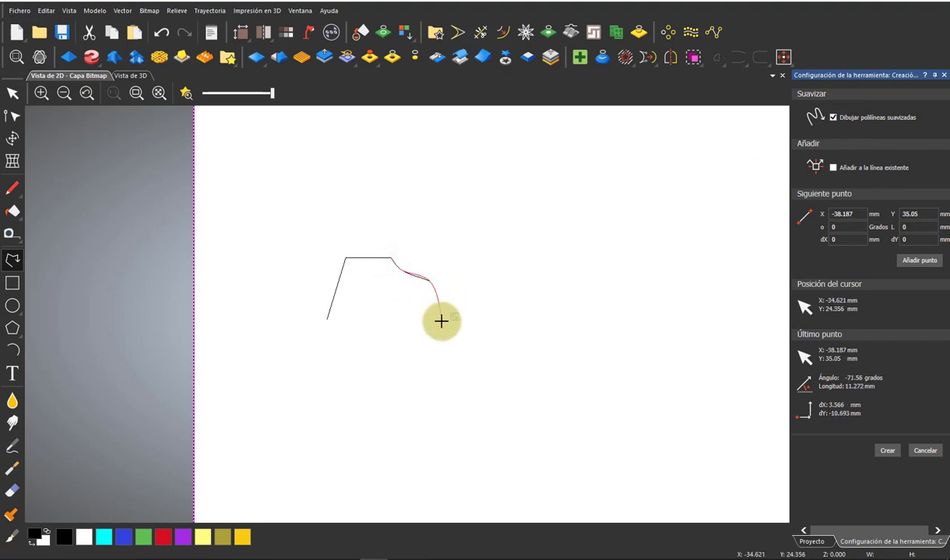
pyautogui.click(441, 321)
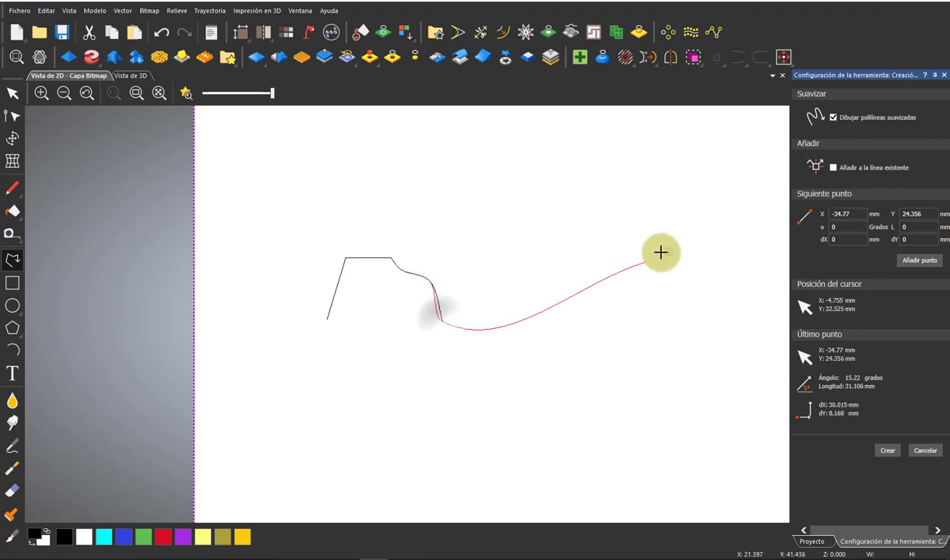
pyautogui.click(891, 446)
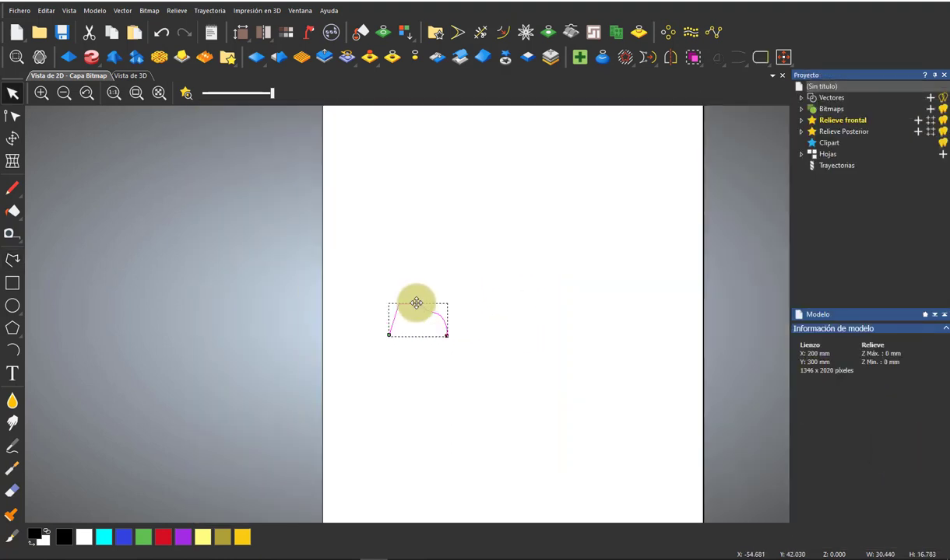
# Step: Drag a curve handle so the profile's lower-right end drops vertically
pyautogui.scroll(5, 417, 302)
pyautogui.scroll(2, 550, 427)
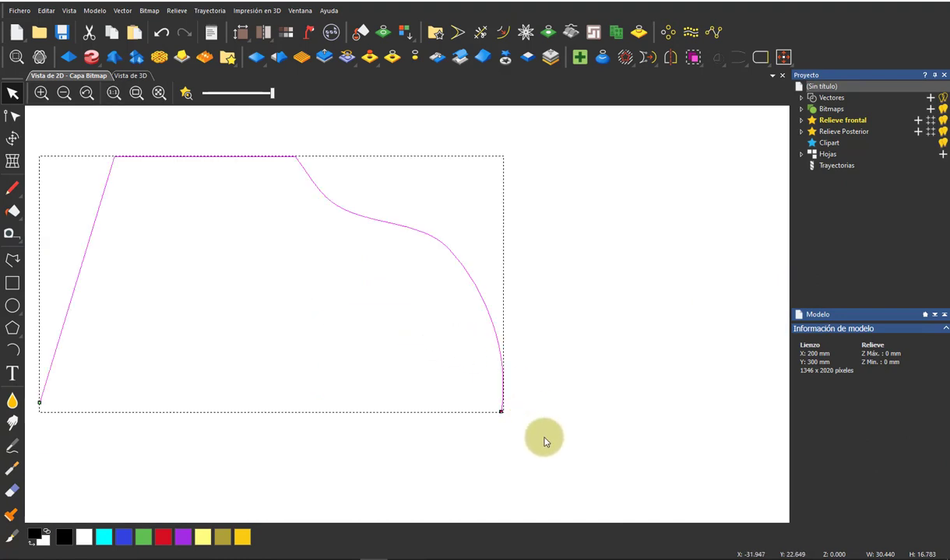
pyautogui.scroll(2, 545, 440)
pyautogui.scroll(2, 502, 424)
pyautogui.scroll(2, 471, 334)
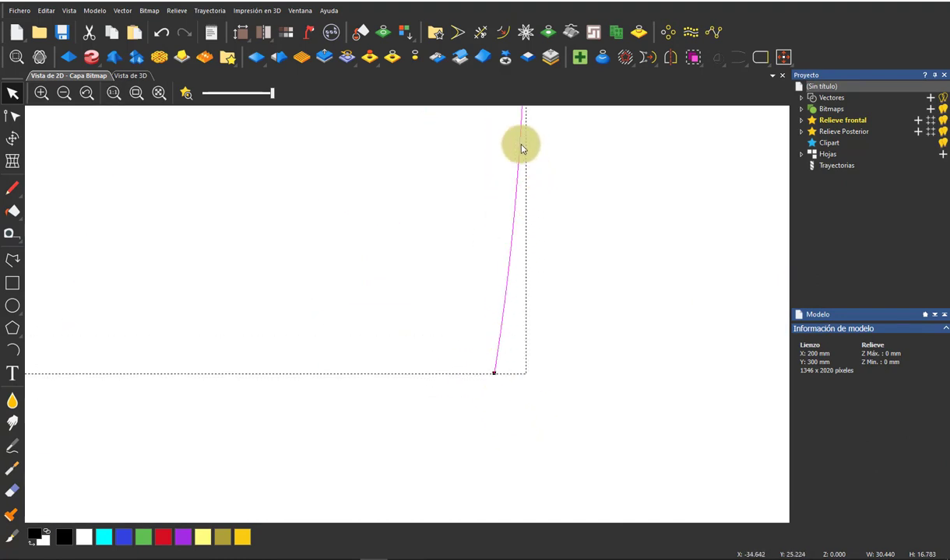
pyautogui.scroll(-1, 506, 350)
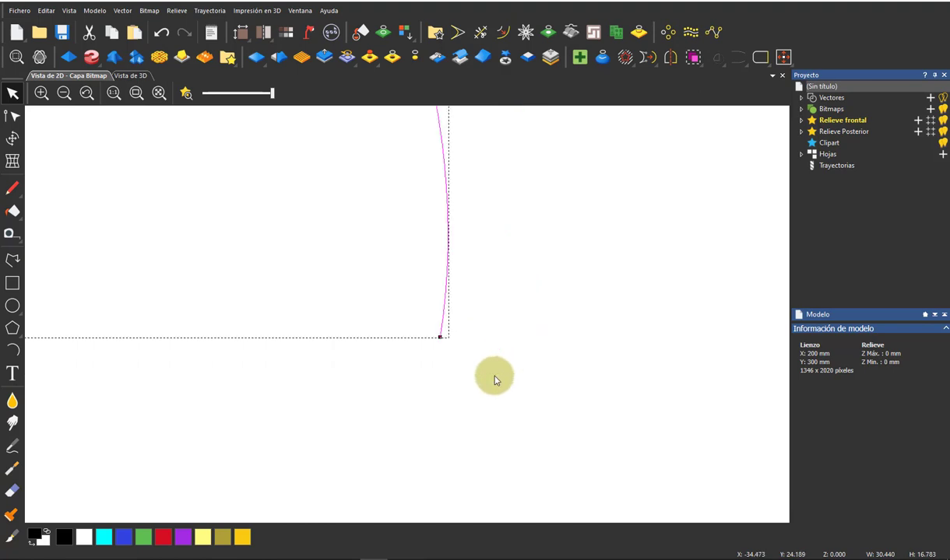
pyautogui.scroll(-1, 467, 354)
pyautogui.click(12, 116)
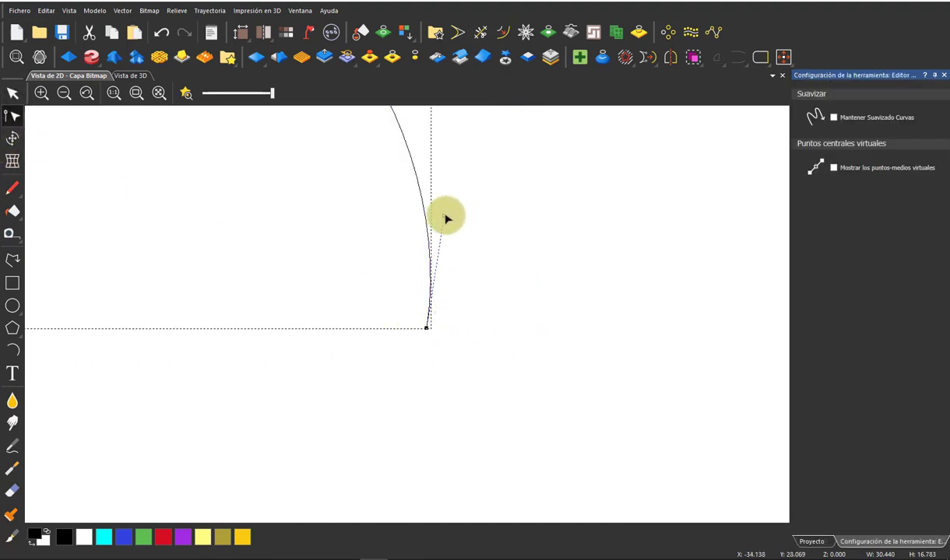
pyautogui.moveTo(446, 219); pyautogui.dragTo(425, 215)
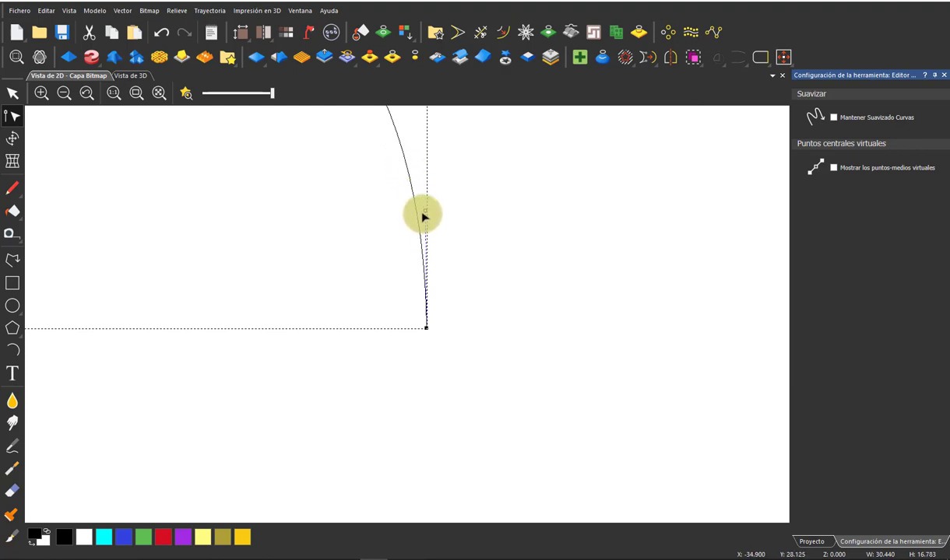
# Step: Move the profile's top-left node further left for a steeper edge
pyautogui.scroll(-3, 421, 265)
pyautogui.scroll(3, 421, 296)
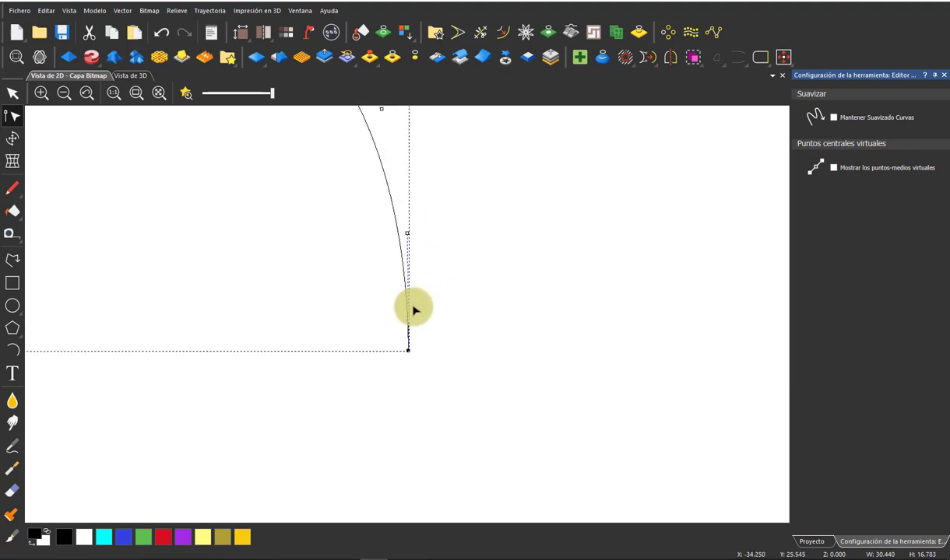
pyautogui.scroll(2, 475, 366)
pyautogui.scroll(2, 479, 372)
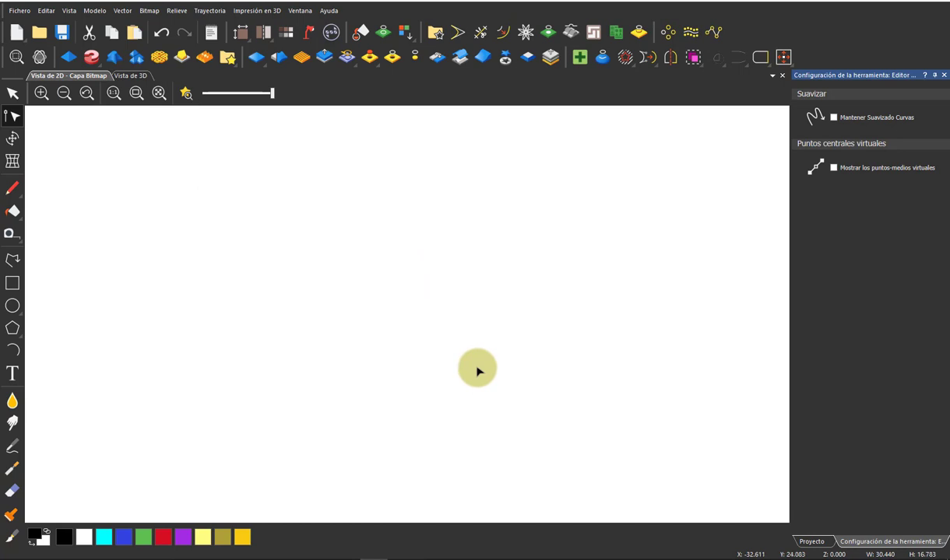
pyautogui.scroll(-3, 482, 366)
pyautogui.scroll(-2, 404, 312)
pyautogui.scroll(4, 351, 339)
pyautogui.scroll(-4, 350, 340)
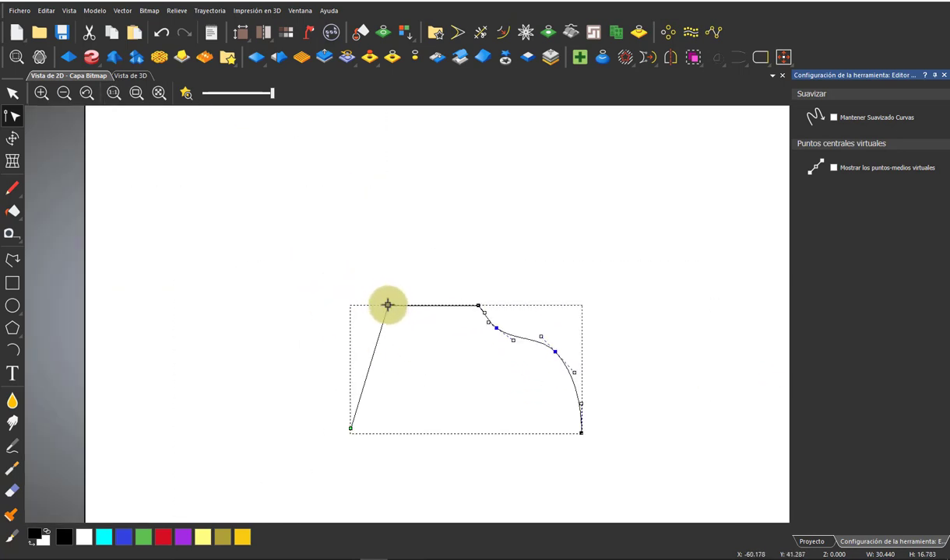
pyautogui.moveTo(390, 309); pyautogui.dragTo(368, 309)
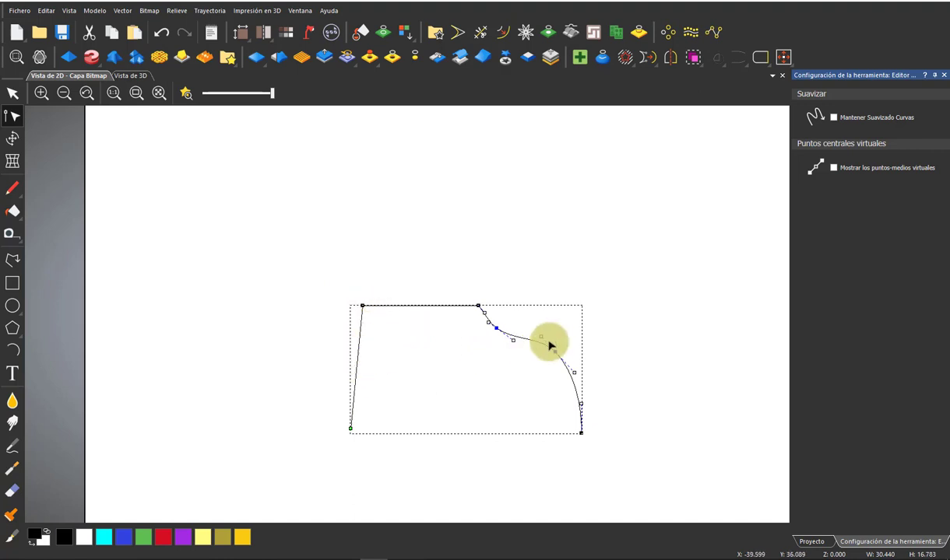
# Step: Smooth the S-shaped section with its handle and leave node editing
pyautogui.press('F3')
pyautogui.scroll(5, 432, 314)
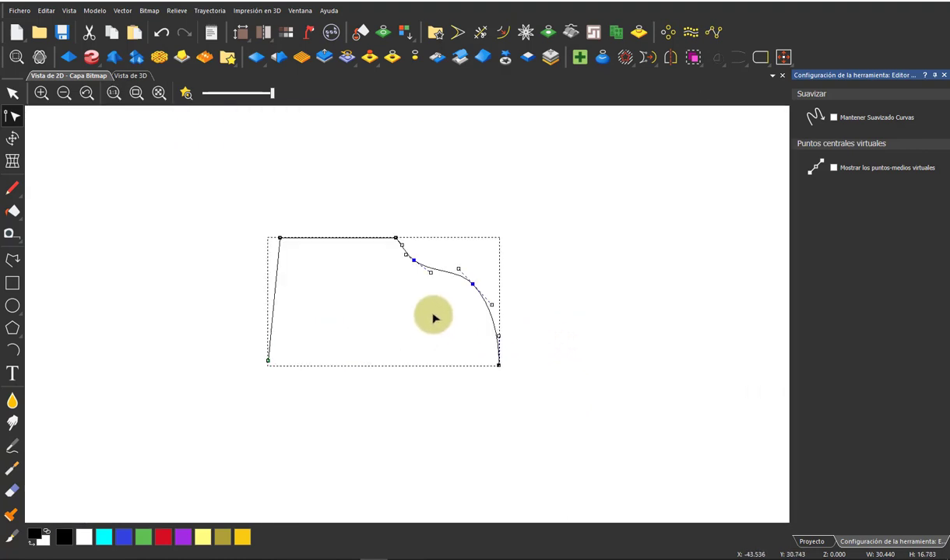
pyautogui.scroll(3, 432, 314)
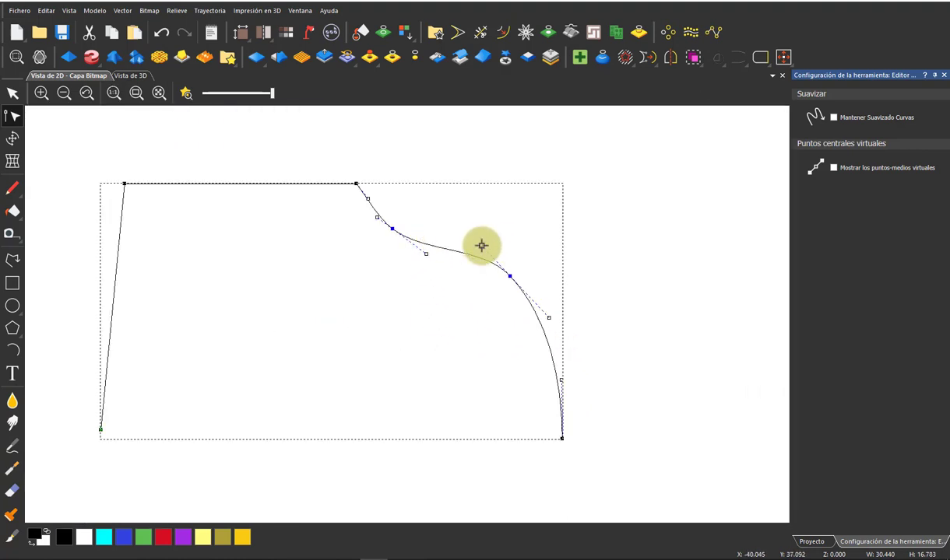
pyautogui.moveTo(481, 246); pyautogui.dragTo(471, 248)
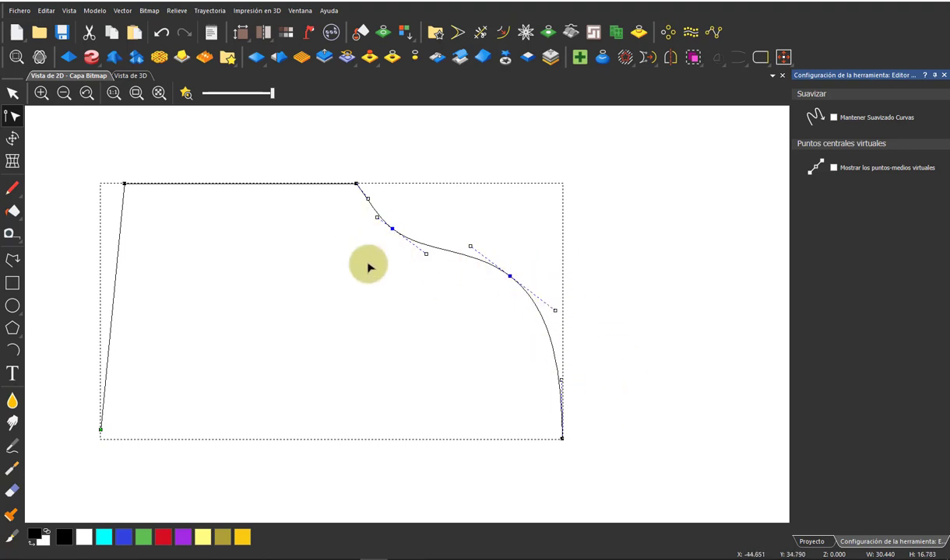
pyautogui.click(11, 94)
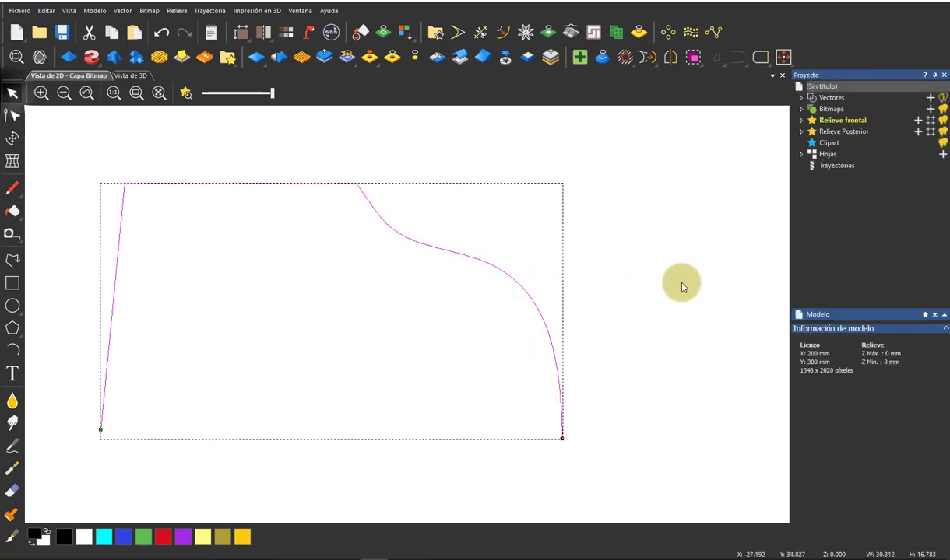
# Step: Deselect the profile curve and show the relief tools flyout containing Extrude
pyautogui.click(656, 300)
pyautogui.scroll(-8, 616, 342)
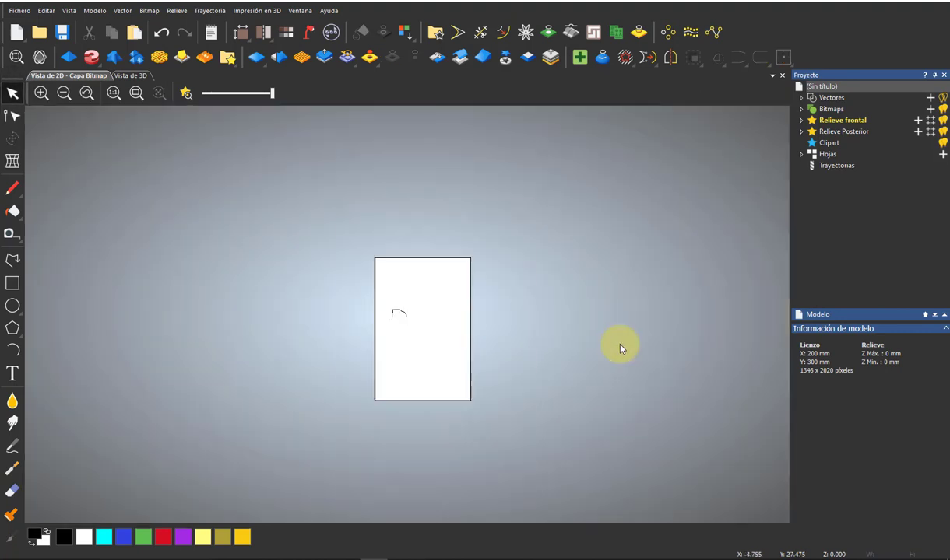
pyautogui.scroll(8, 413, 331)
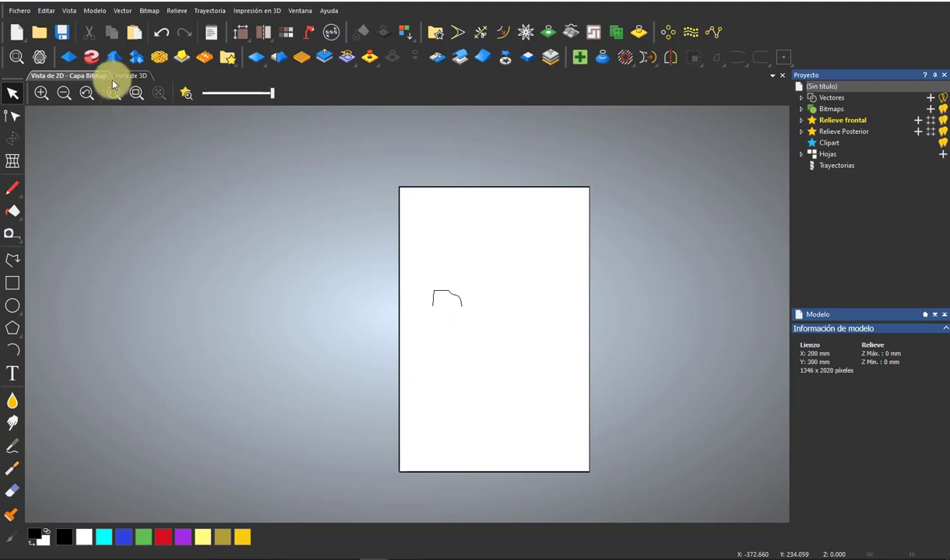
pyautogui.click(91, 57)
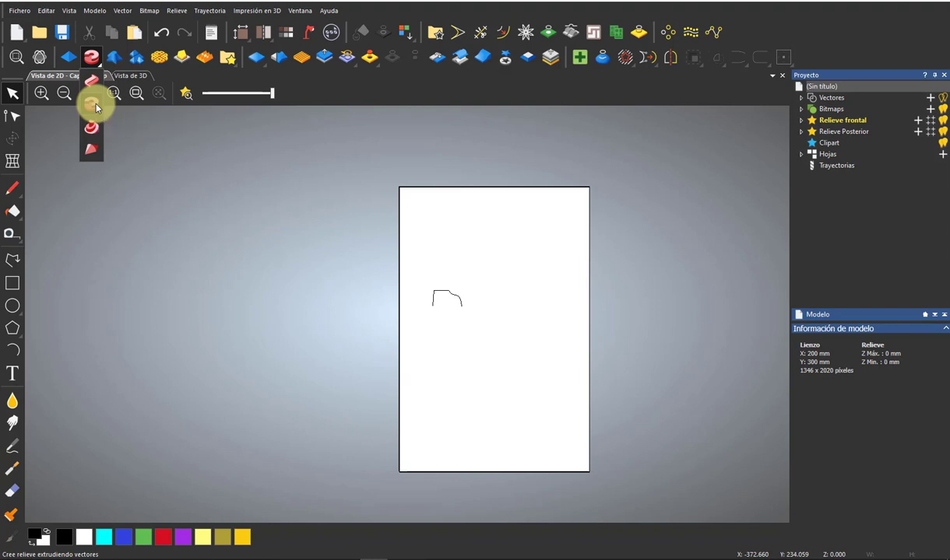
# Step: Extrude with the page border as drive rail and the curve as start profile, previewing in 3D
pyautogui.click(91, 105)
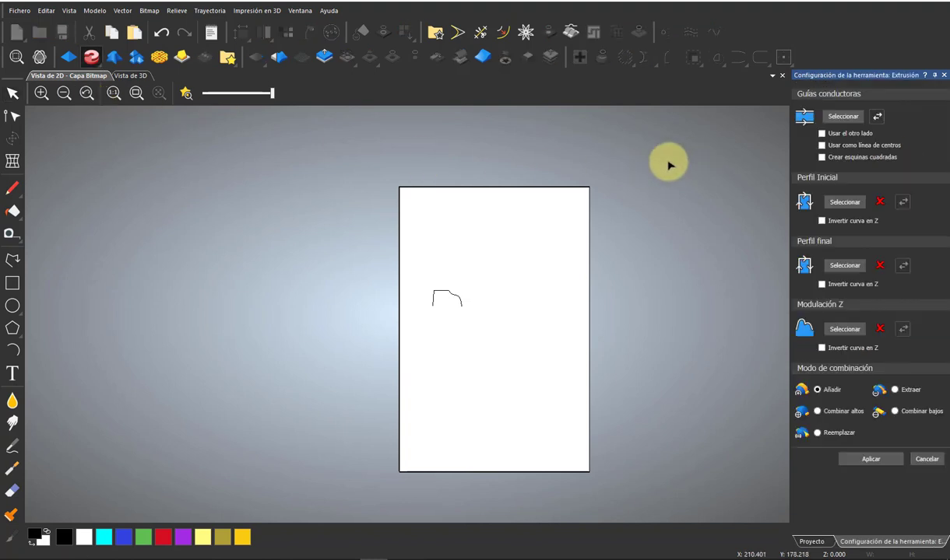
pyautogui.click(571, 191)
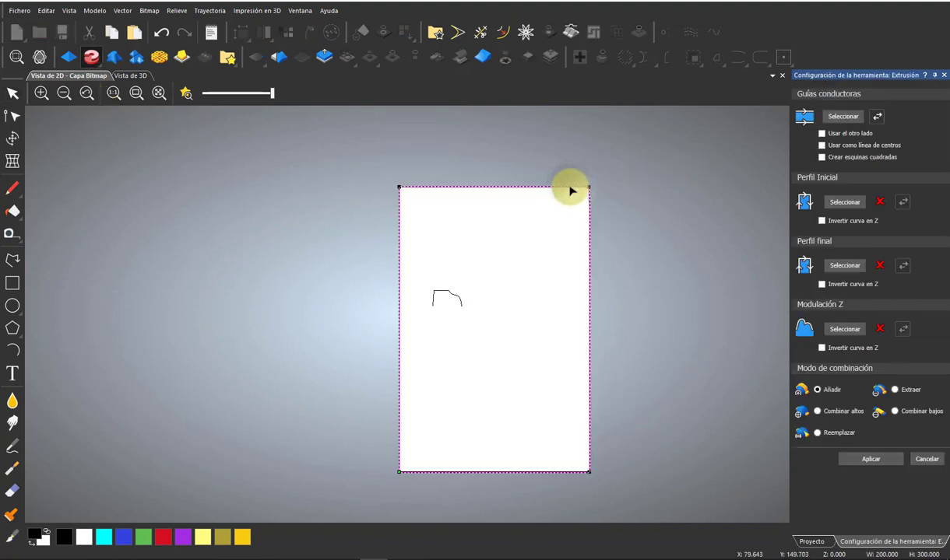
pyautogui.click(846, 119)
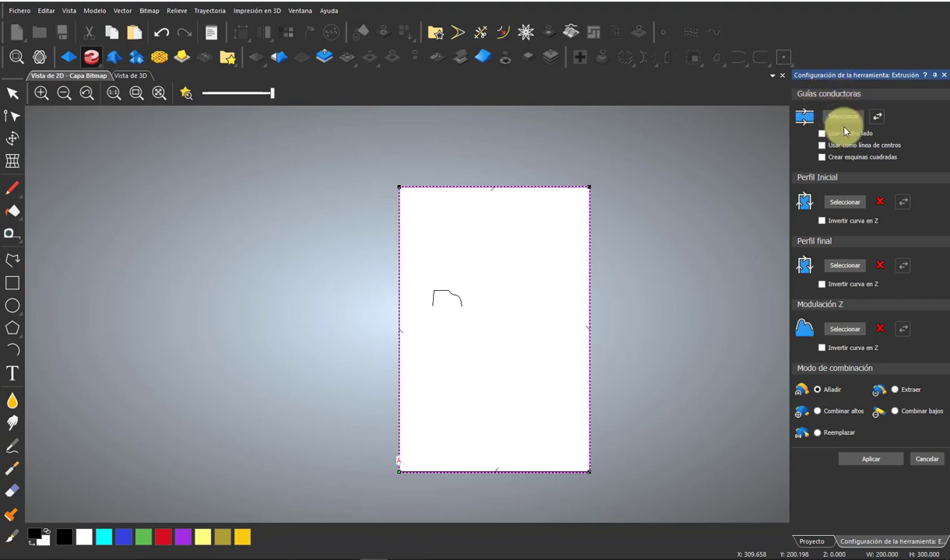
pyautogui.click(460, 302)
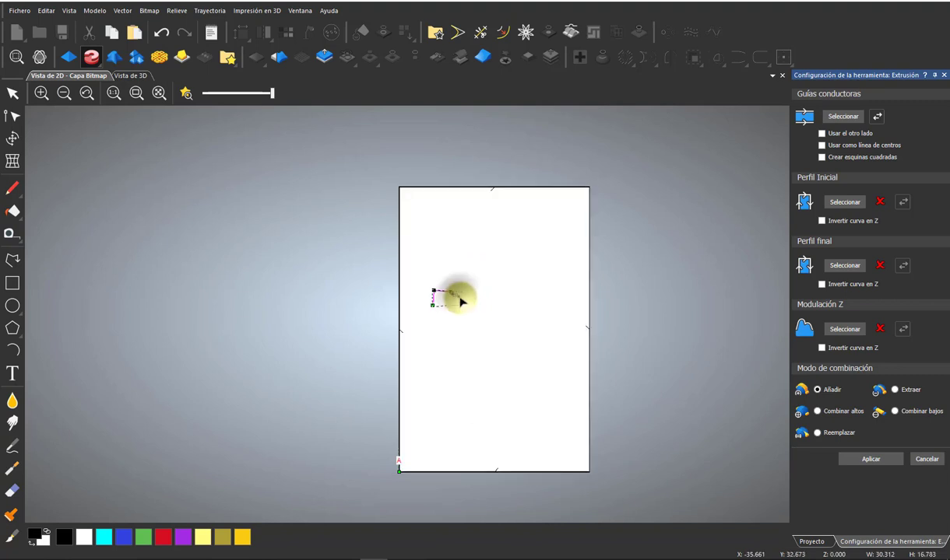
pyautogui.click(852, 203)
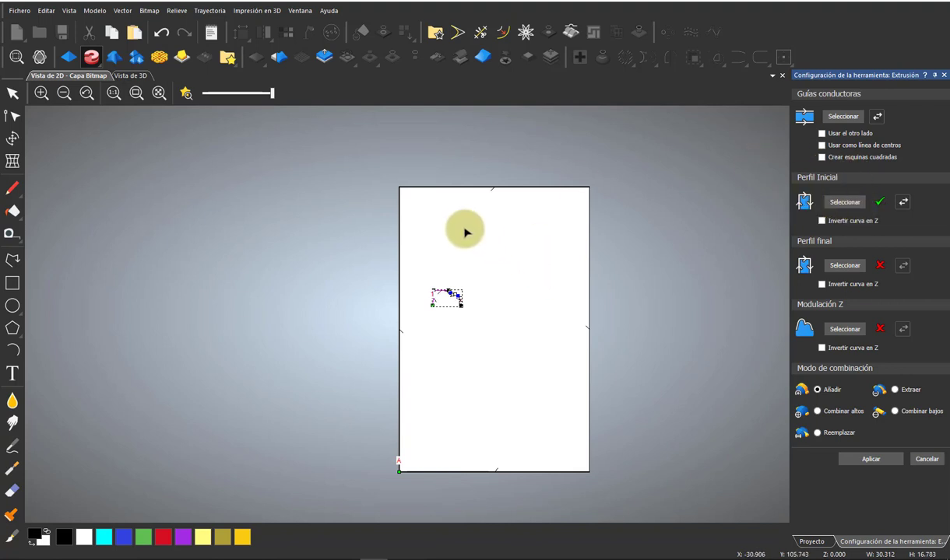
pyautogui.click(136, 78)
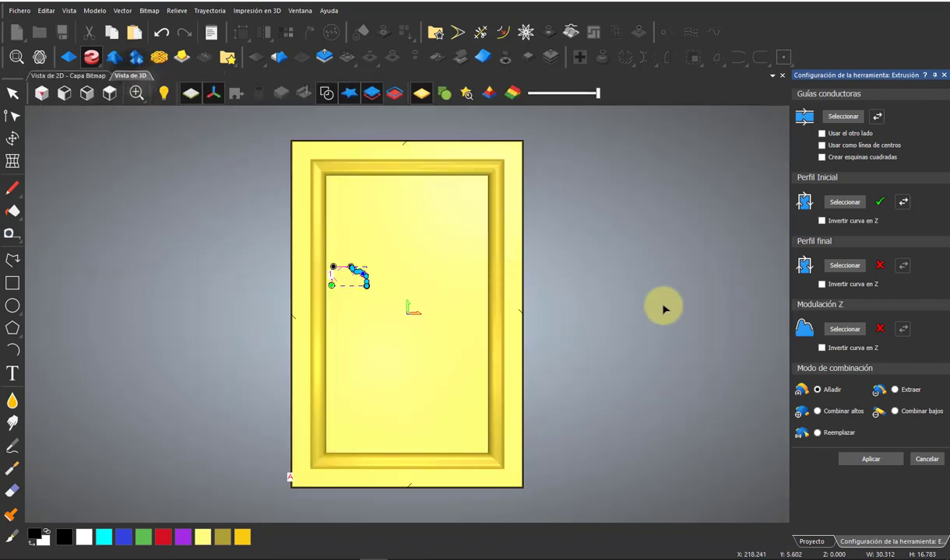
# Step: Inspect the frame corner up close, then switch to node editing, cancelling the extrusion
pyautogui.moveTo(663, 308)
pyautogui.mouseDown()
pyautogui.moveTo(689, 227)
pyautogui.moveTo(359, 306)
pyautogui.moveTo(313, 212)
pyautogui.moveTo(286, 348)
pyautogui.moveTo(448, 330)
pyautogui.moveTo(409, 272)
pyautogui.moveTo(400, 229)
pyautogui.moveTo(490, 255)
pyautogui.moveTo(432, 313)
pyautogui.moveTo(381, 314)
pyautogui.moveTo(413, 278)
pyautogui.moveTo(410, 363)
pyautogui.moveTo(413, 281)
pyautogui.moveTo(351, 125)
pyautogui.mouseUp()
pyautogui.scroll(3, 350, 122)
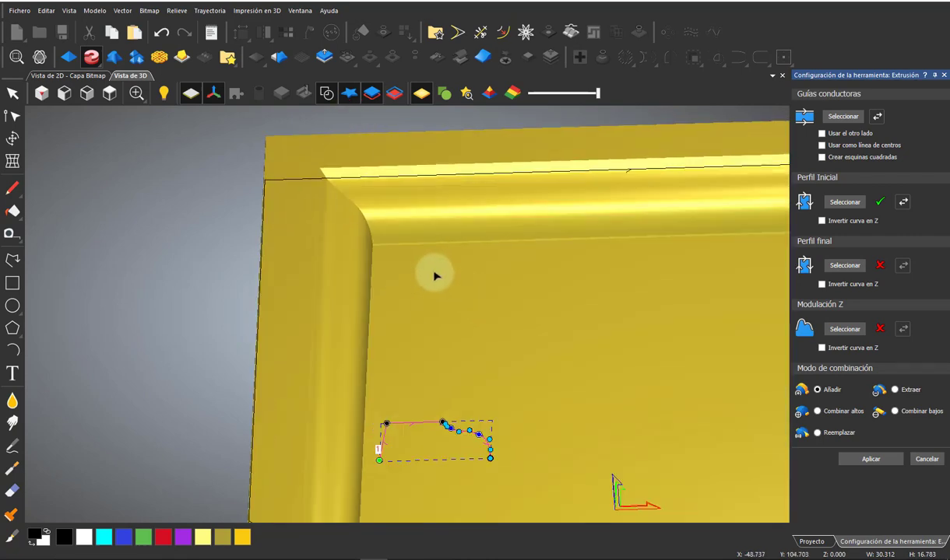
pyautogui.moveTo(435, 271)
pyautogui.mouseDown()
pyautogui.moveTo(371, 315)
pyautogui.moveTo(377, 340)
pyautogui.moveTo(390, 341)
pyautogui.mouseUp()
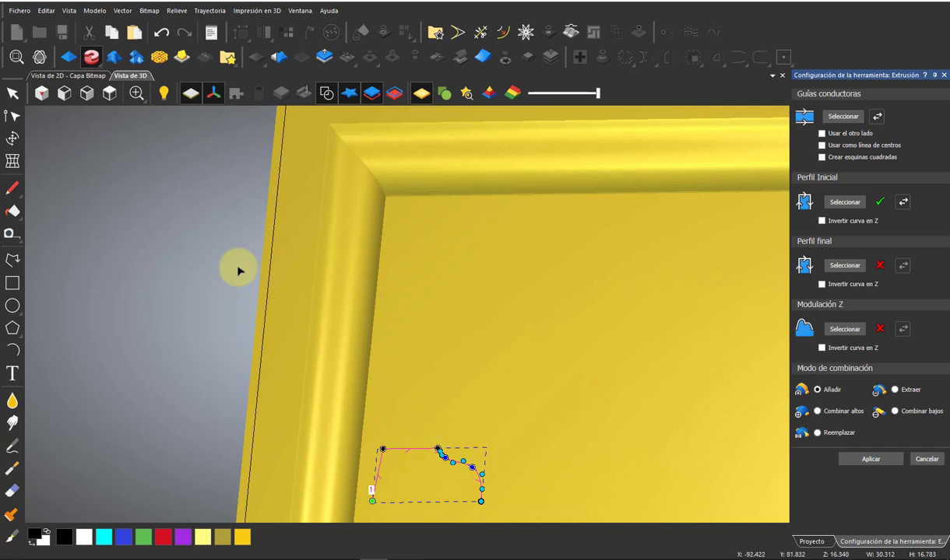
pyautogui.click(12, 116)
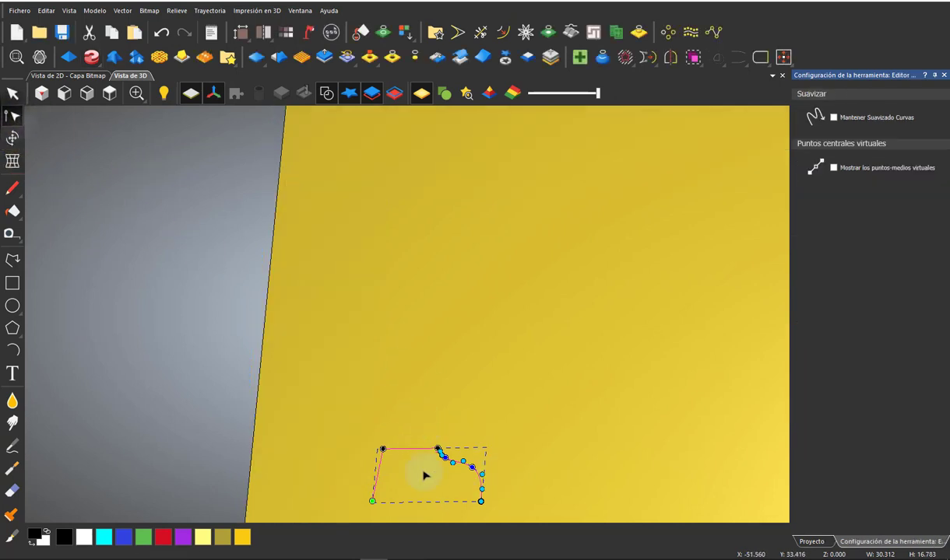
# Step: Extrude along the selected plate border using the small curve as start profile
pyautogui.click(12, 93)
pyautogui.scroll(-5, 457, 273)
pyautogui.click(330, 247)
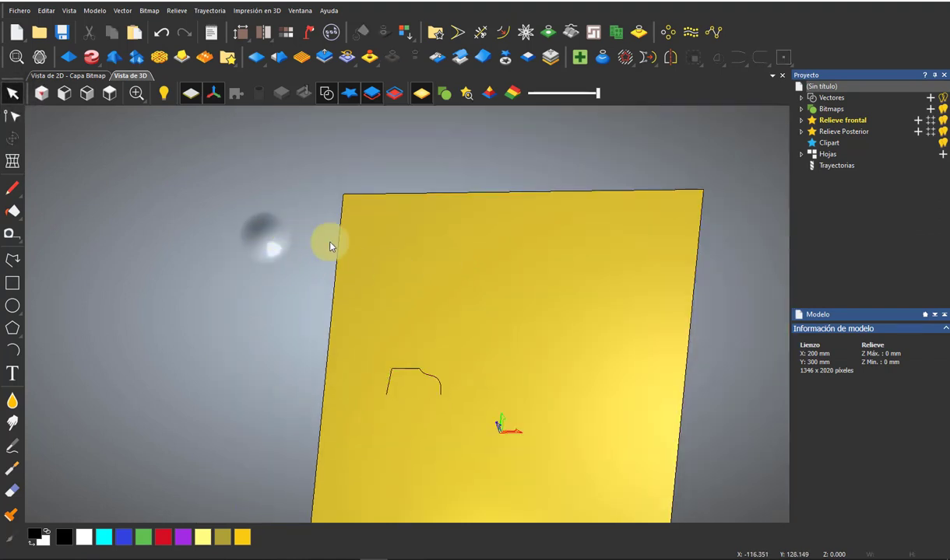
pyautogui.click(338, 258)
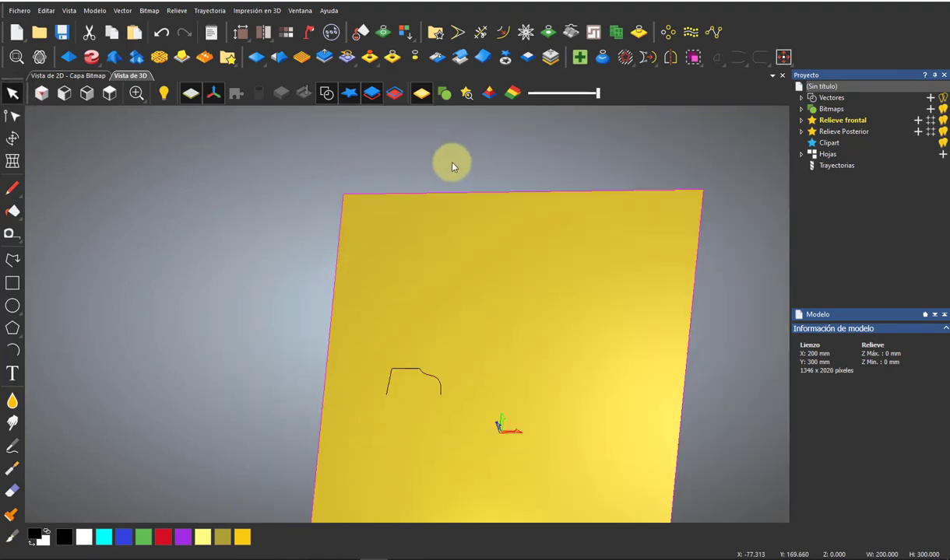
pyautogui.click(91, 56)
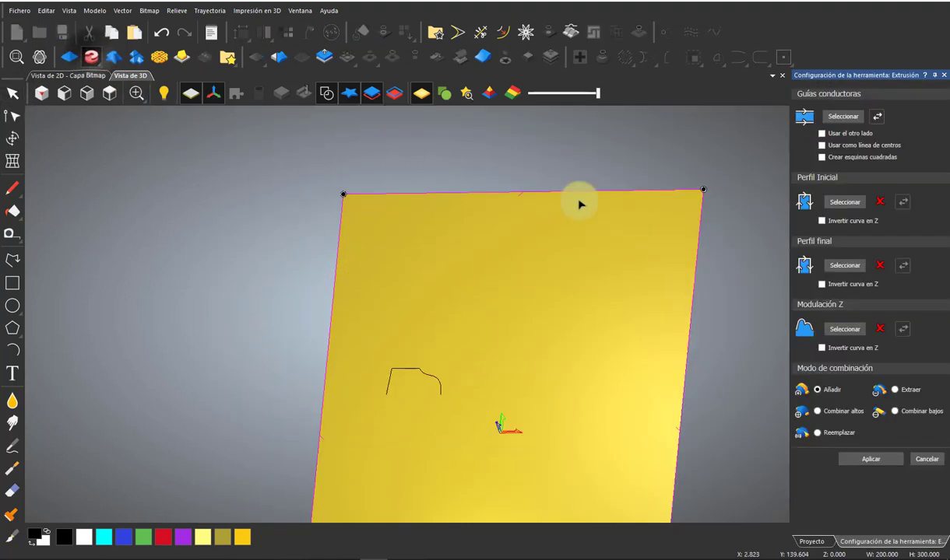
pyautogui.click(436, 383)
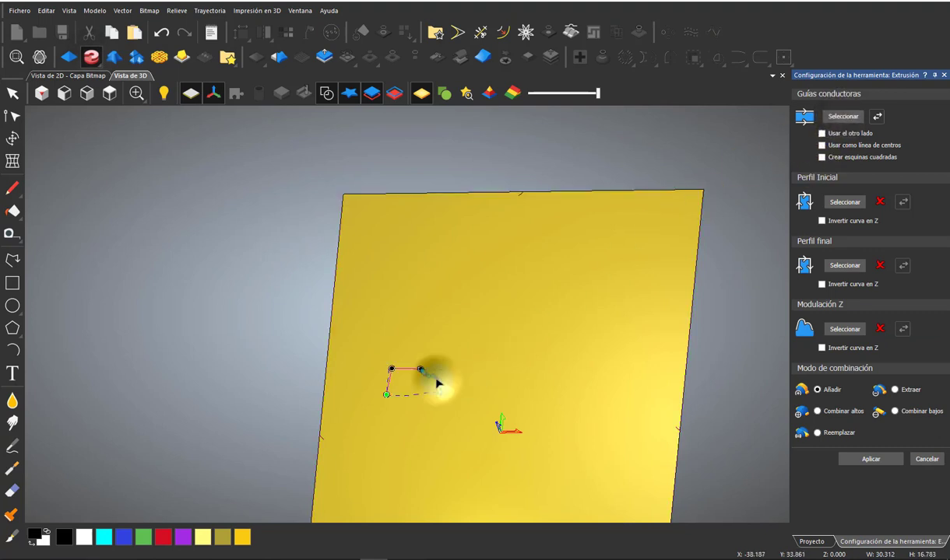
pyautogui.click(869, 205)
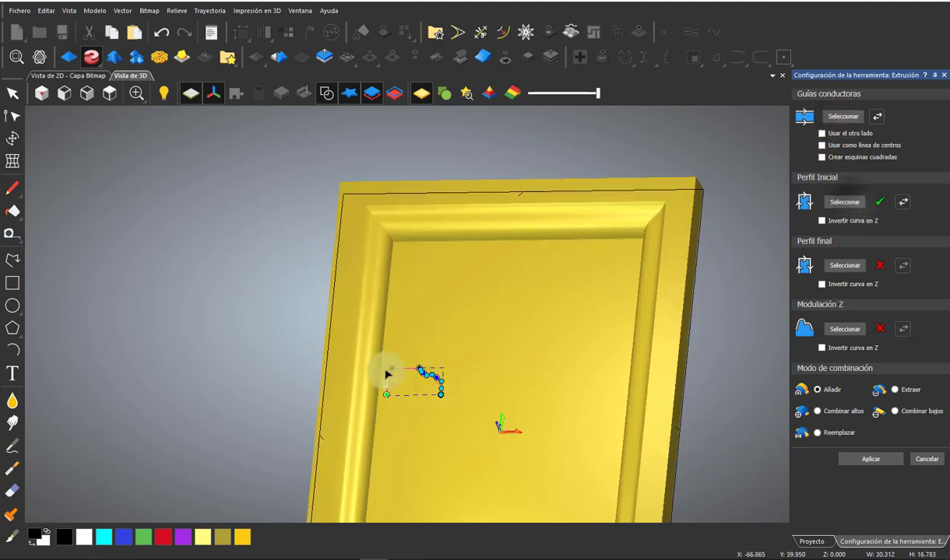
# Step: Refine the end of the profile curve and orbit to view the whole moulding
pyautogui.scroll(-2, 389, 379)
pyautogui.scroll(2, 389, 379)
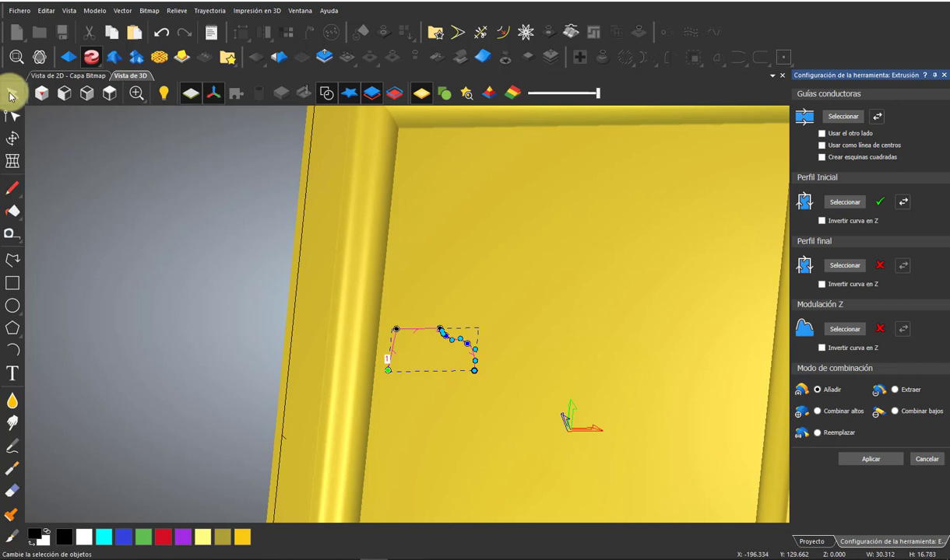
pyautogui.scroll(3, 433, 339)
pyautogui.scroll(-2, 397, 339)
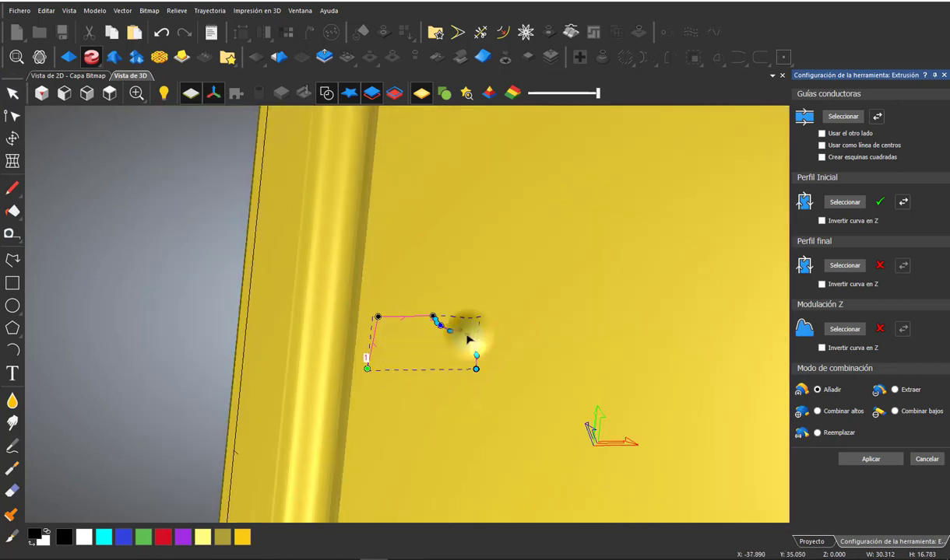
pyautogui.moveTo(468, 335)
pyautogui.mouseDown()
pyautogui.moveTo(454, 359)
pyautogui.moveTo(467, 340)
pyautogui.mouseUp()
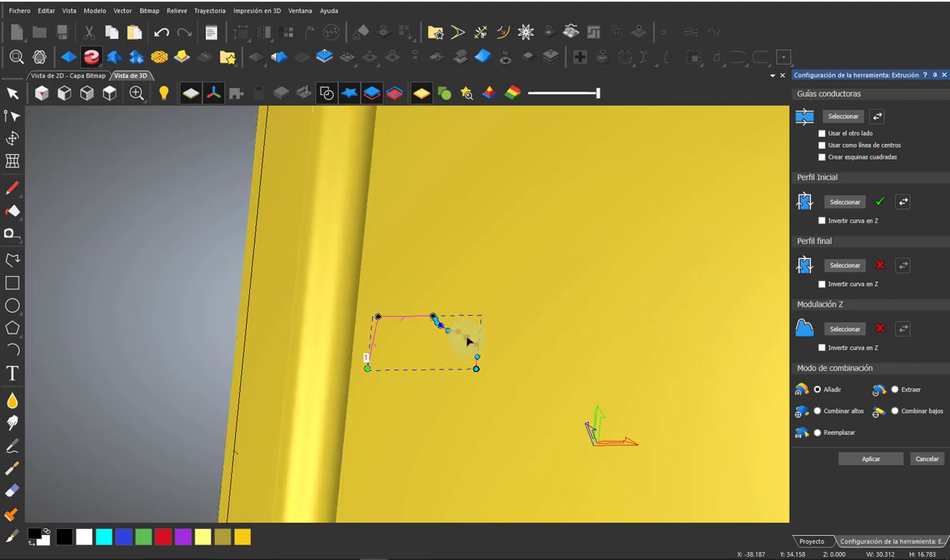
pyautogui.moveTo(467, 340); pyautogui.dragTo(470, 340)
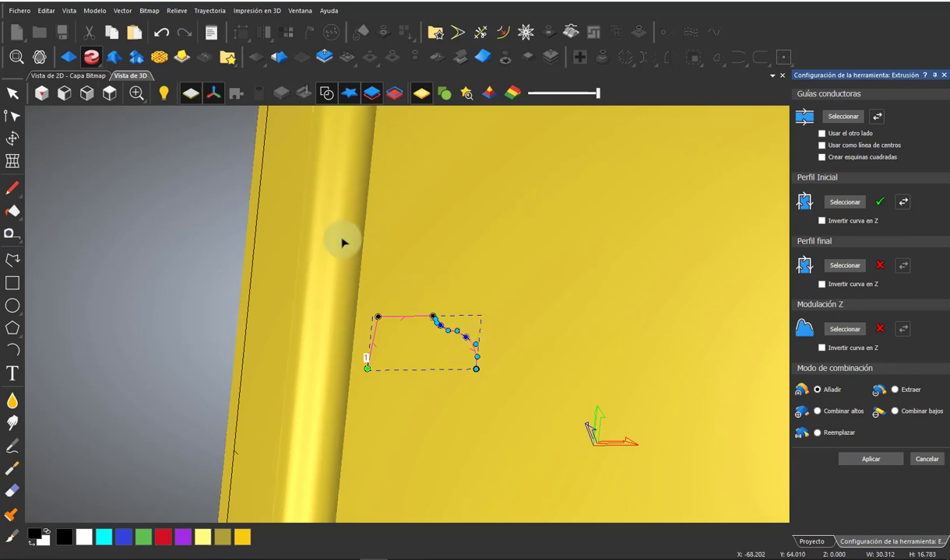
pyautogui.moveTo(615, 423)
pyautogui.mouseDown()
pyautogui.moveTo(347, 237)
pyautogui.moveTo(674, 387)
pyautogui.moveTo(536, 393)
pyautogui.moveTo(515, 278)
pyautogui.moveTo(329, 323)
pyautogui.mouseUp()
pyautogui.scroll(-5, 467, 308)
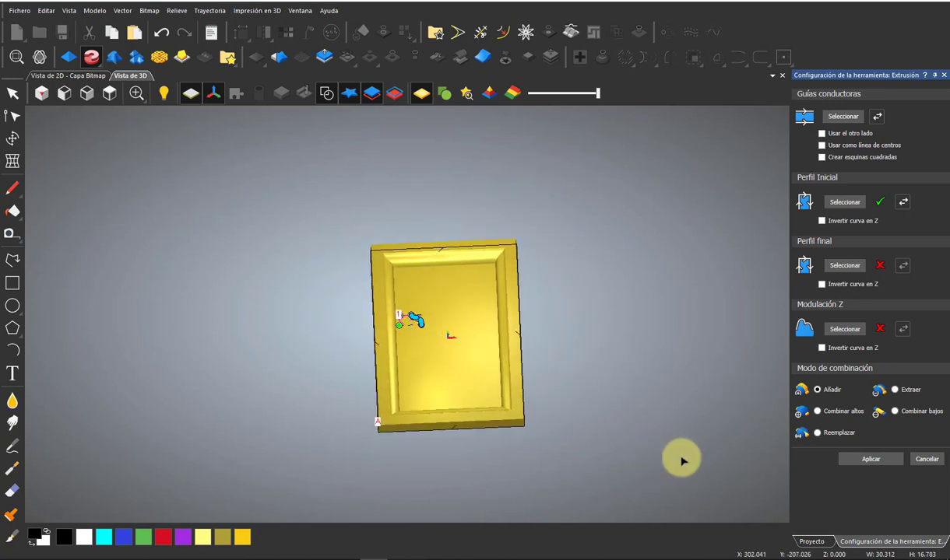
# Step: Apply the frame extrusion, close its settings and tilt to inspect the relief
pyautogui.click(880, 460)
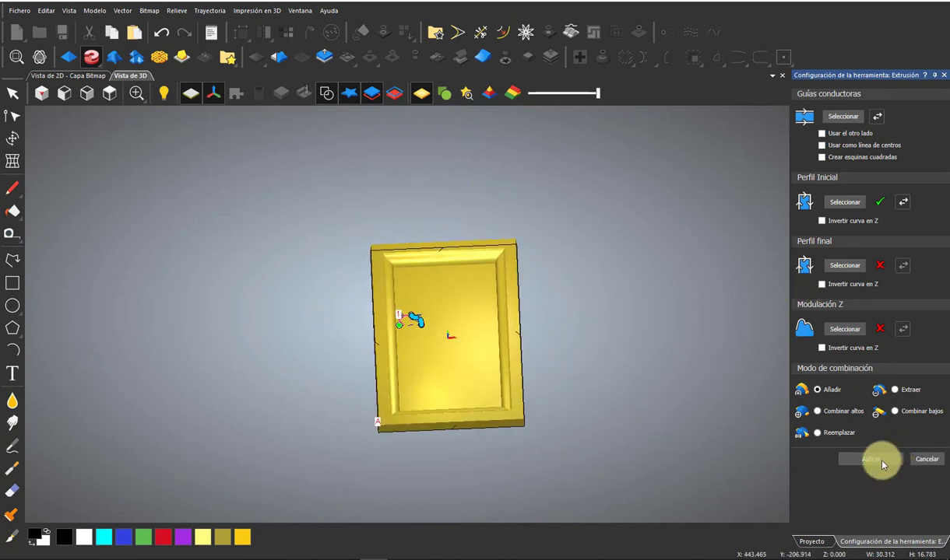
pyautogui.click(927, 460)
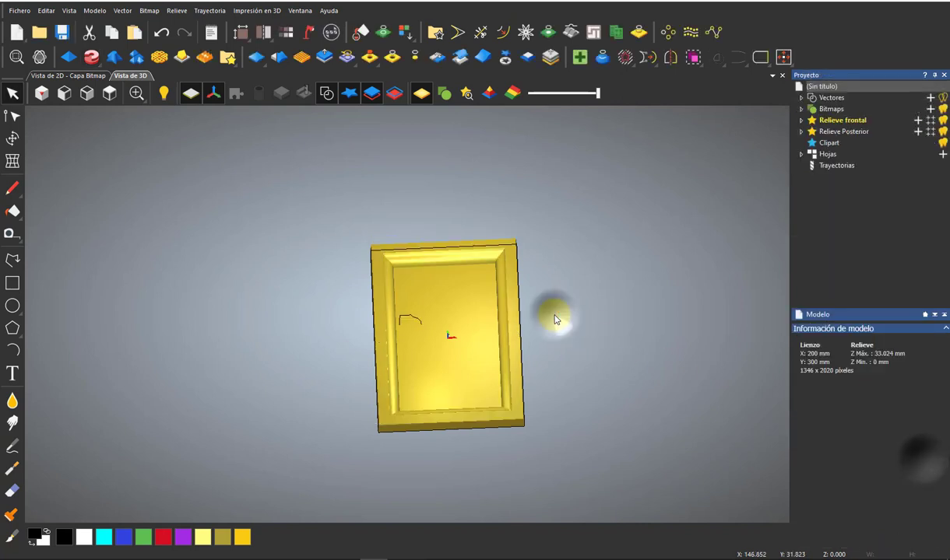
pyautogui.moveTo(524, 310)
pyautogui.mouseDown()
pyautogui.moveTo(456, 345)
pyautogui.moveTo(497, 317)
pyautogui.mouseUp()
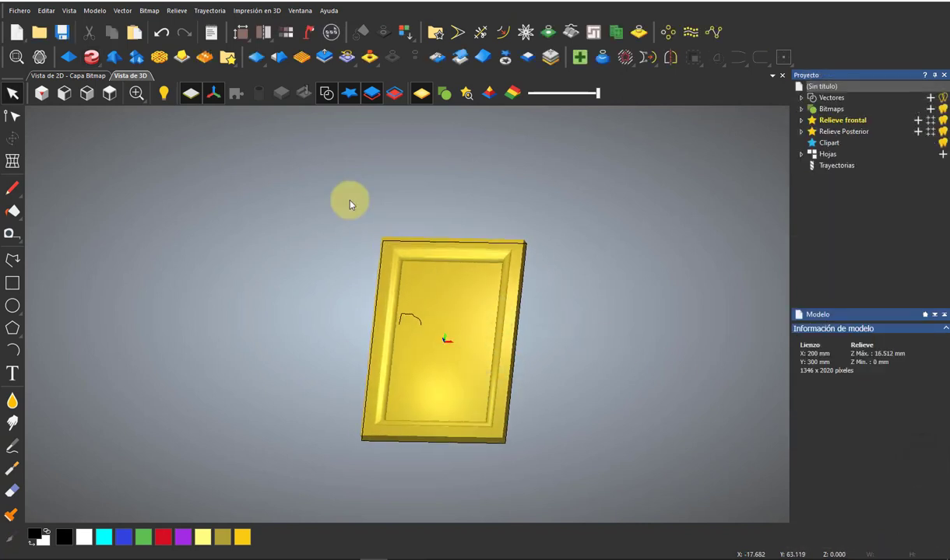
# Step: Undo three times to flatten the plate, deselect the curve and view from the top
pyautogui.click(164, 33)
pyautogui.click(156, 39)
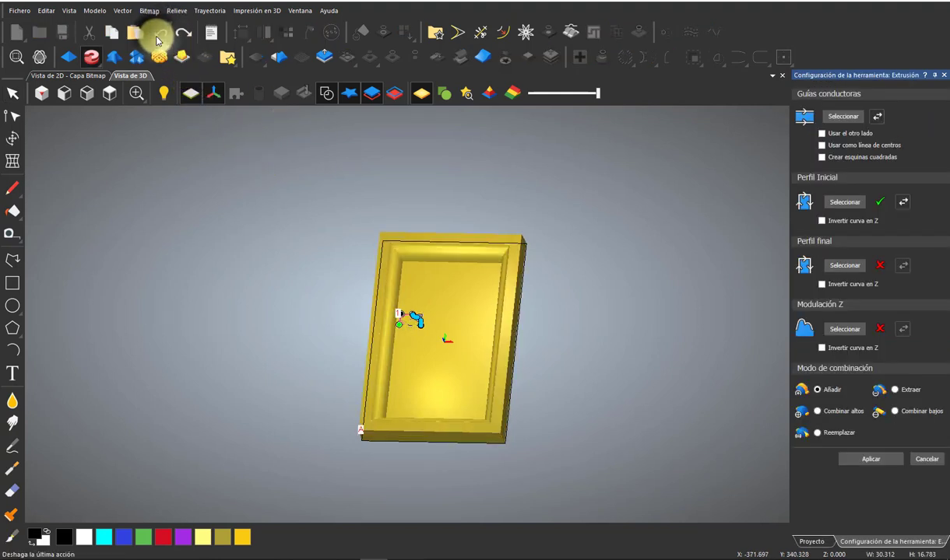
pyautogui.click(156, 39)
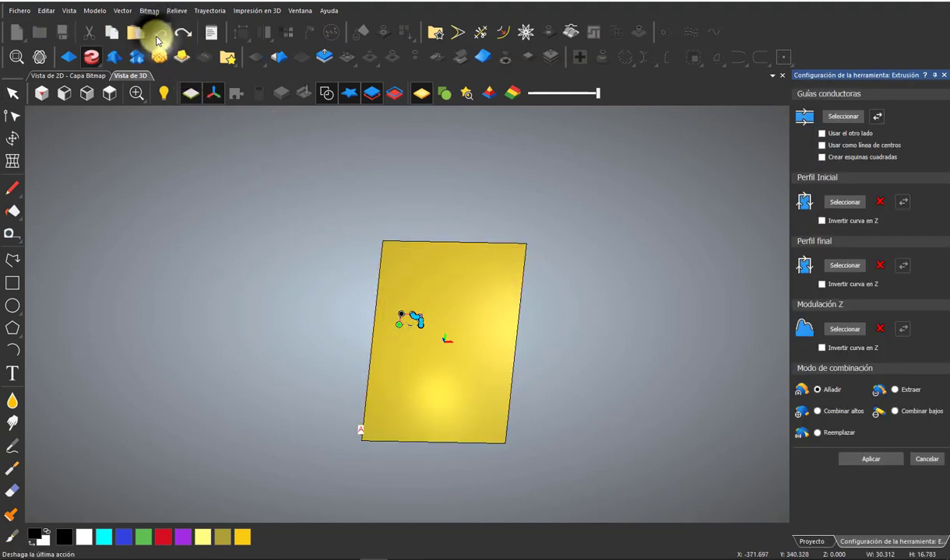
pyautogui.click(572, 268)
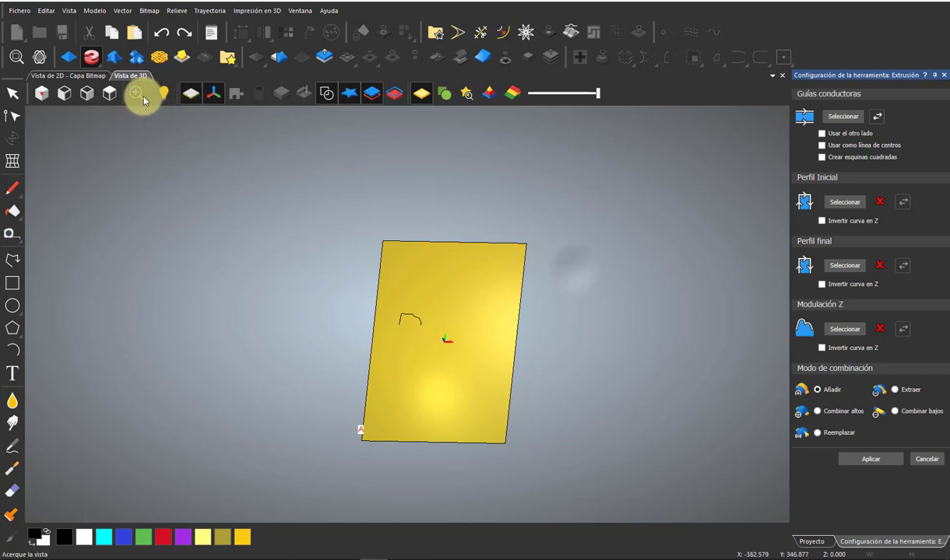
pyautogui.click(109, 93)
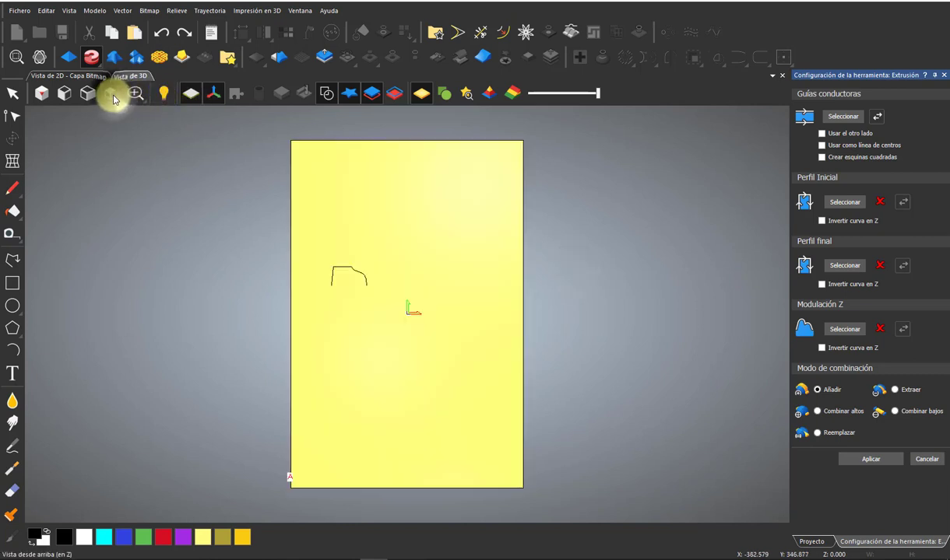
# Step: Draw a 100 mm radius circle centred at X 0, Y 0, then reselect it
pyautogui.click(12, 305)
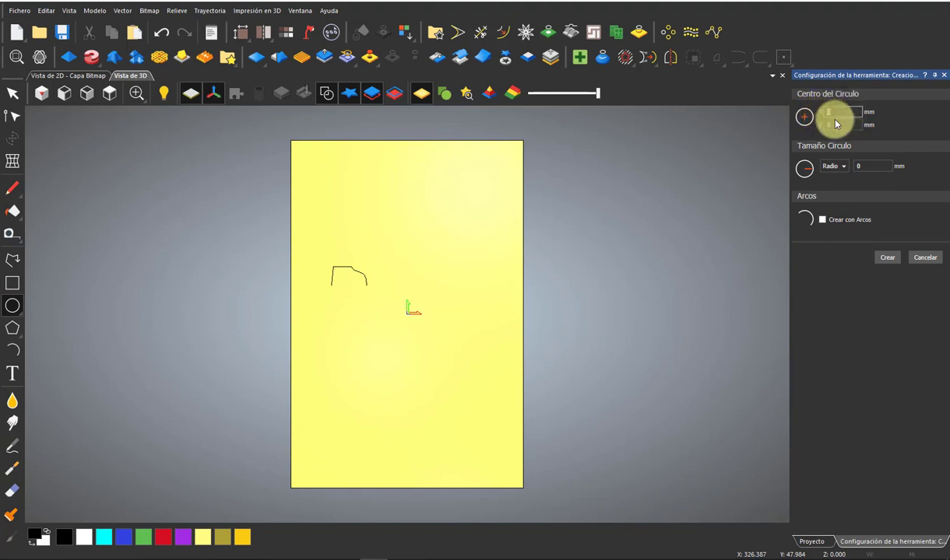
pyautogui.click(835, 124)
pyautogui.click(872, 167)
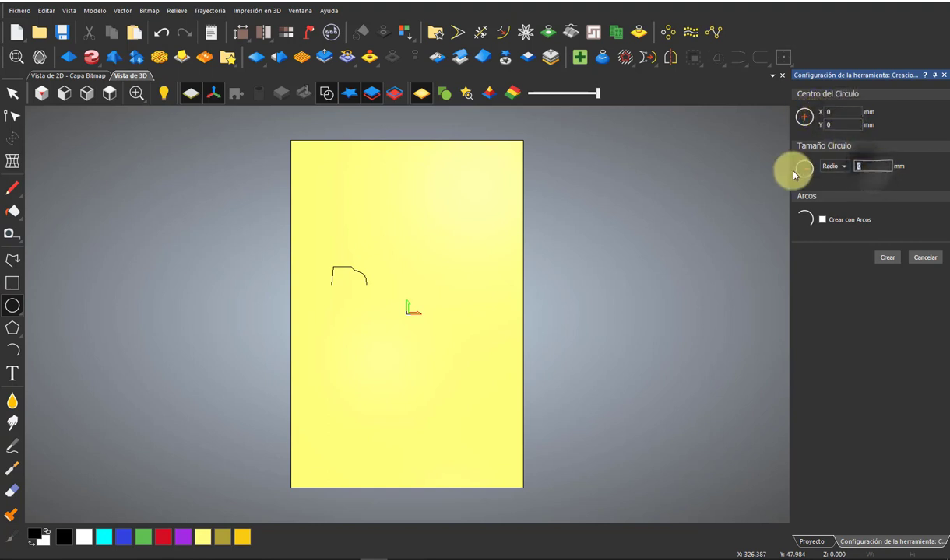
pyautogui.write('100')
pyautogui.press('Return')
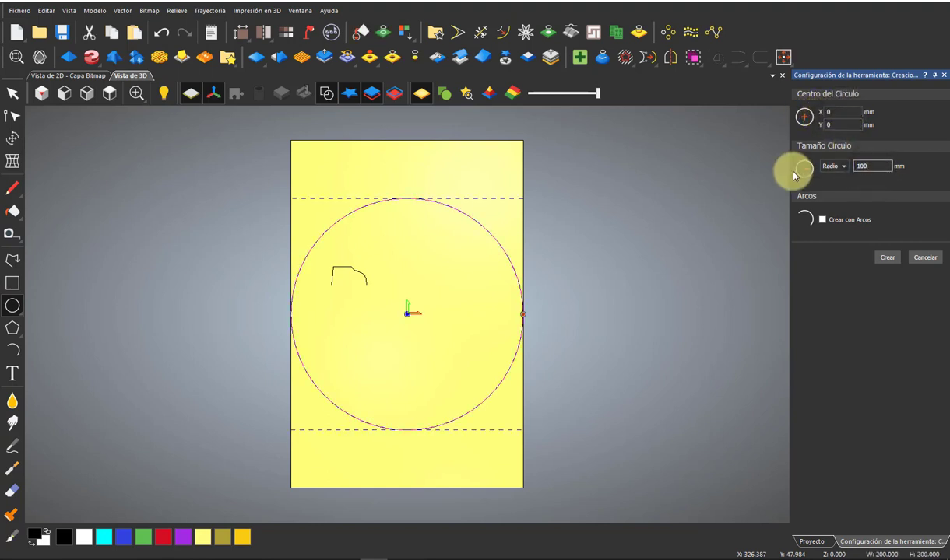
pyautogui.click(905, 261)
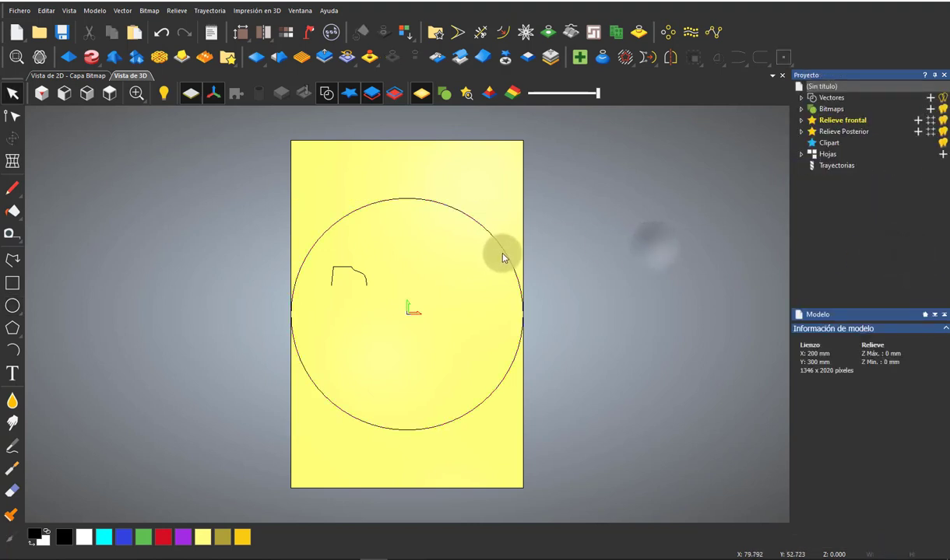
pyautogui.click(603, 277)
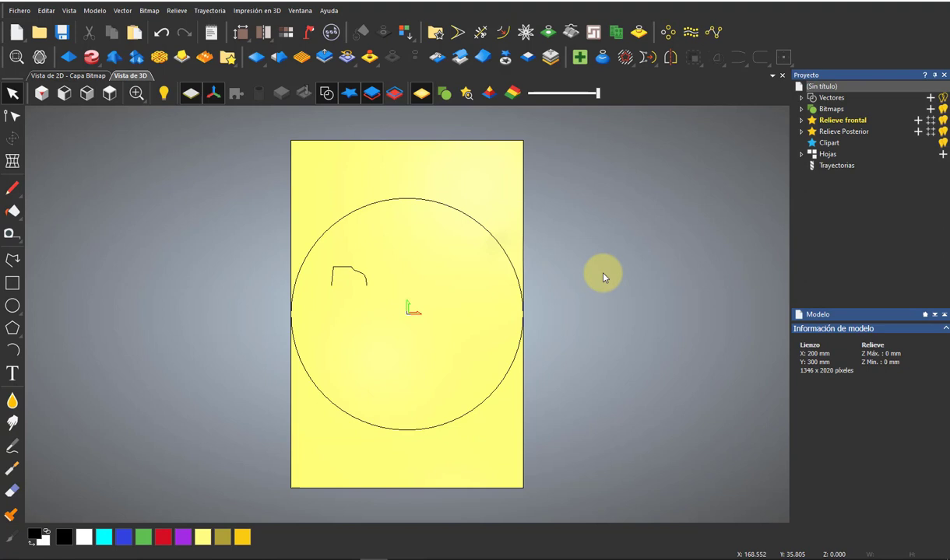
pyautogui.click(487, 232)
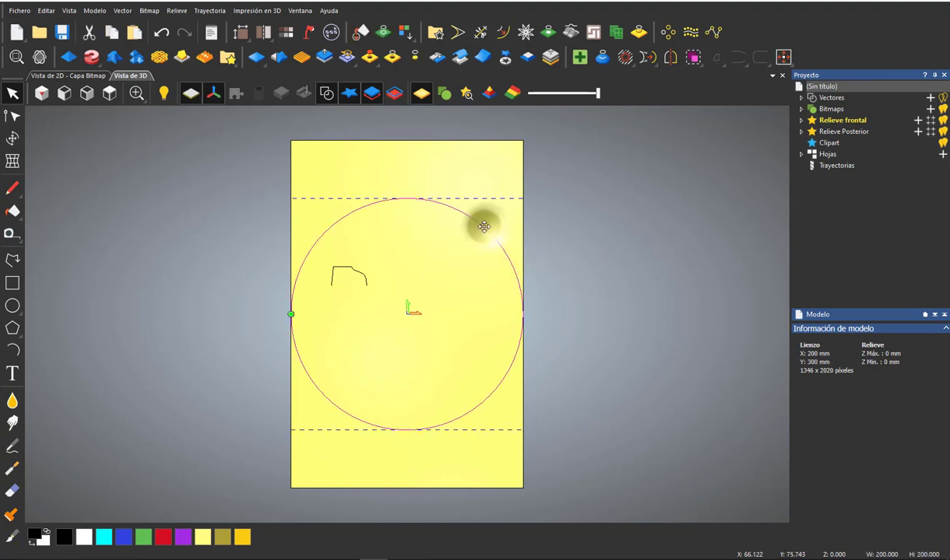
# Step: Drag the circle's top and bottom handles to the plate edges, making a 200 × 300.79 mm ellipse
pyautogui.click(12, 139)
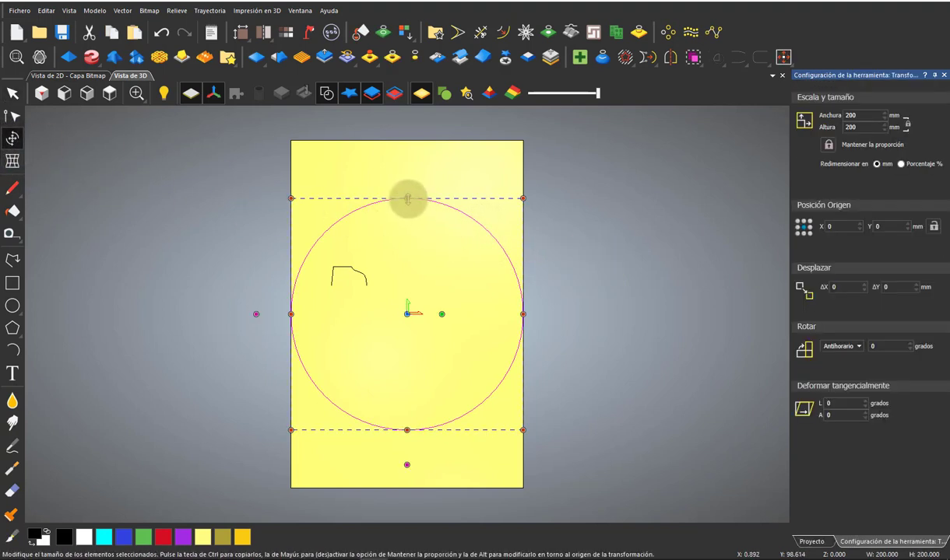
pyautogui.moveTo(406, 198); pyautogui.dragTo(423, 142)
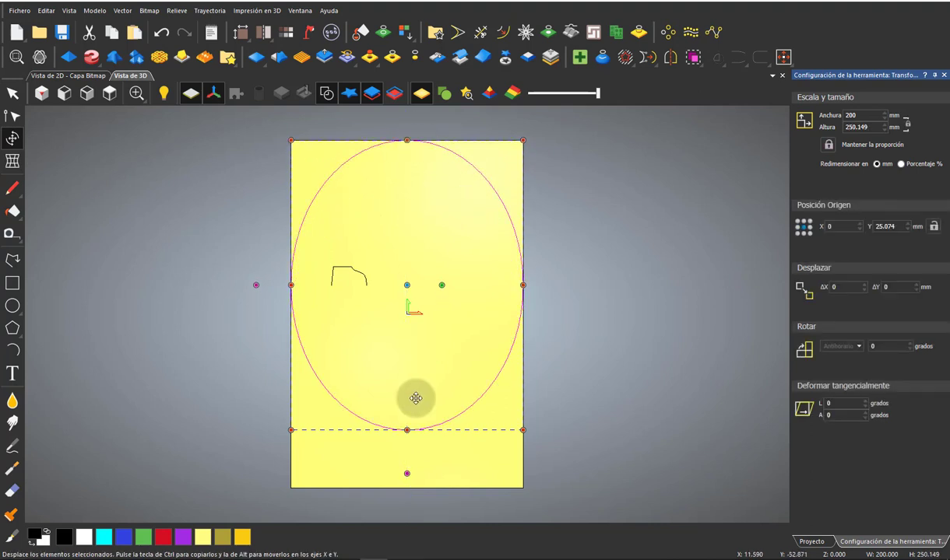
pyautogui.moveTo(405, 430); pyautogui.dragTo(421, 490)
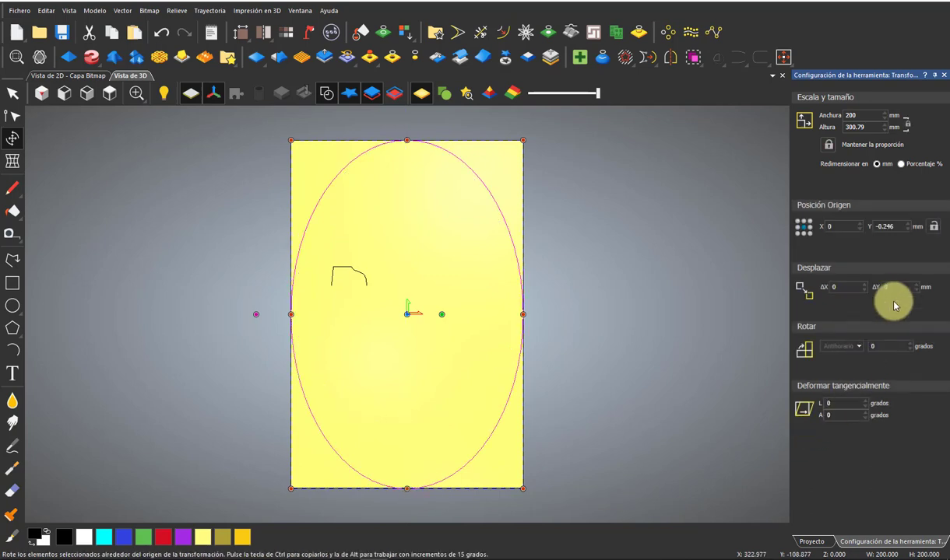
pyautogui.click(13, 94)
pyautogui.moveTo(206, 170)
pyautogui.mouseDown()
pyautogui.moveTo(604, 229)
pyautogui.moveTo(635, 168)
pyautogui.mouseUp()
# Step: Set the ellipse as the extrusion path and pick the start profile
pyautogui.click(635, 168)
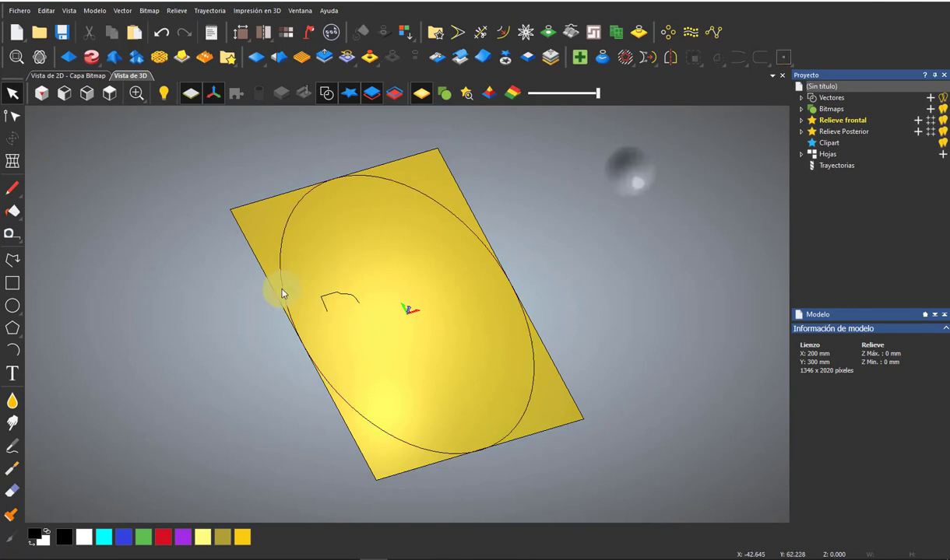
pyautogui.click(281, 223)
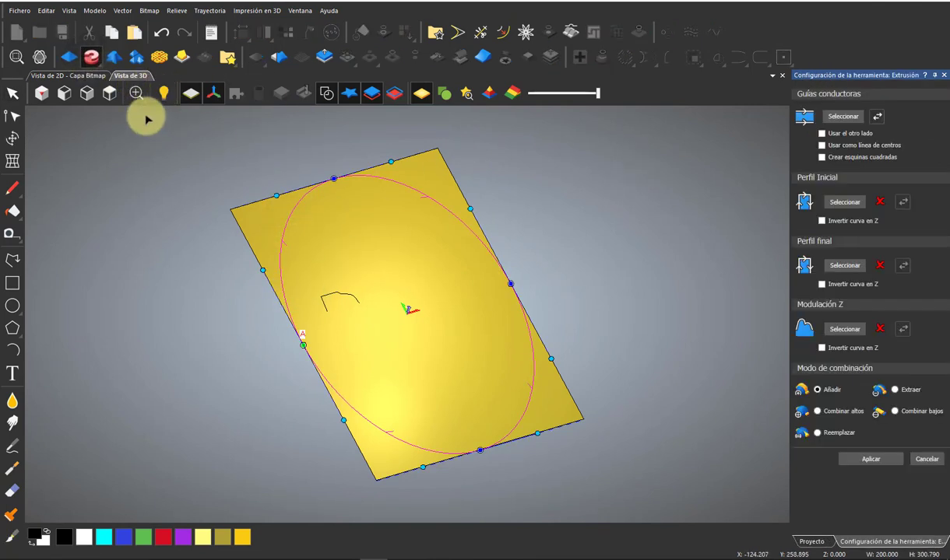
pyautogui.click(861, 117)
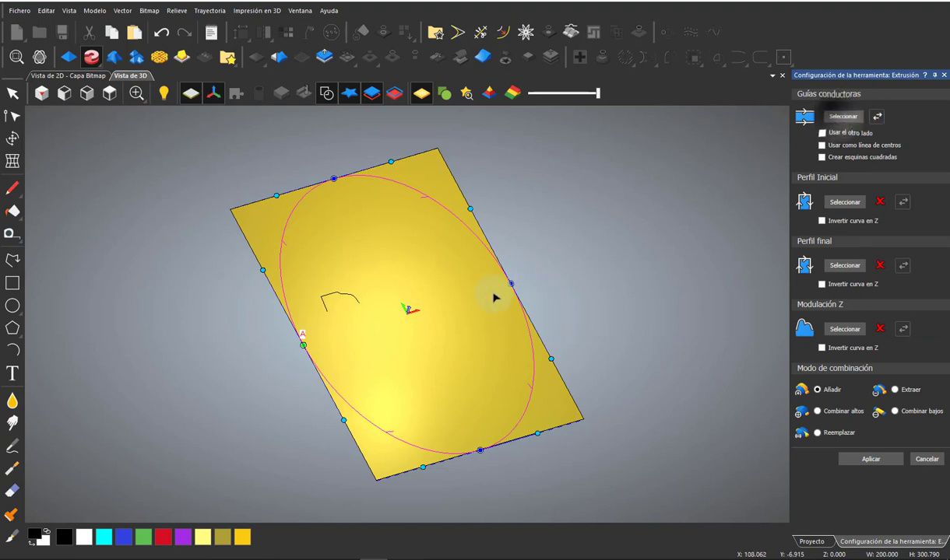
pyautogui.click(355, 297)
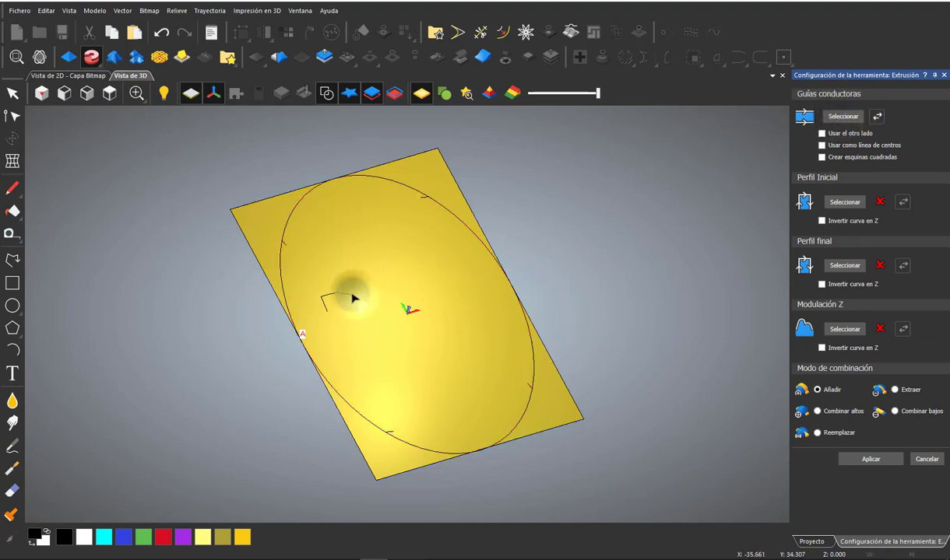
pyautogui.click(842, 201)
# Step: Apply the extrusion, raising the oval frame rim to 16.514 mm, and orbit to inspect it
pyautogui.moveTo(600, 319); pyautogui.dragTo(576, 266)
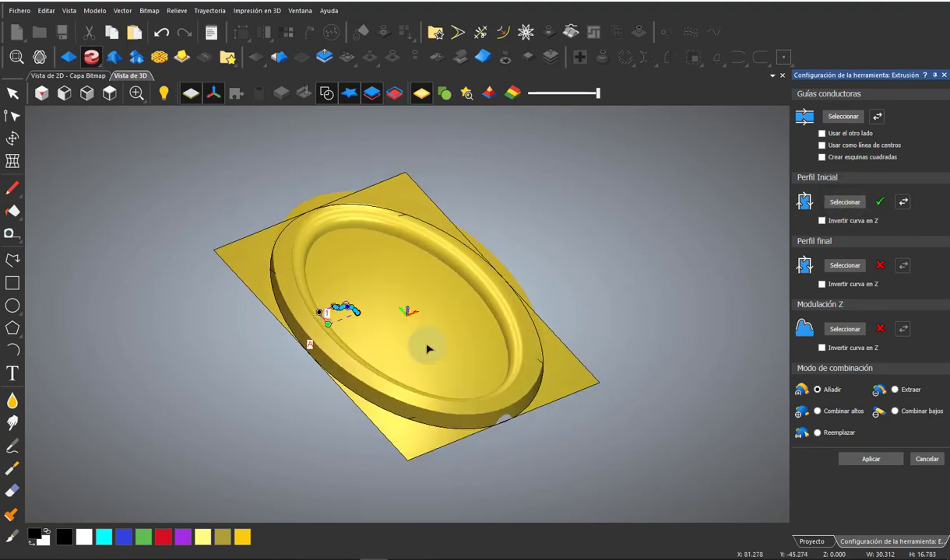
pyautogui.click(864, 460)
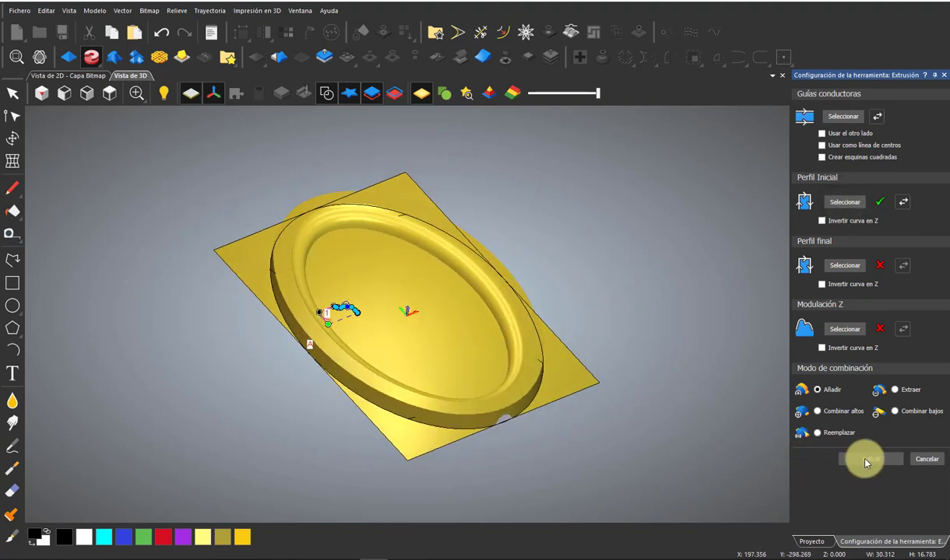
pyautogui.click(926, 459)
pyautogui.moveTo(668, 314)
pyautogui.mouseDown()
pyautogui.moveTo(536, 399)
pyautogui.moveTo(282, 265)
pyautogui.moveTo(371, 388)
pyautogui.moveTo(464, 345)
pyautogui.moveTo(381, 237)
pyautogui.moveTo(343, 270)
pyautogui.mouseUp()
pyautogui.scroll(3, 343, 283)
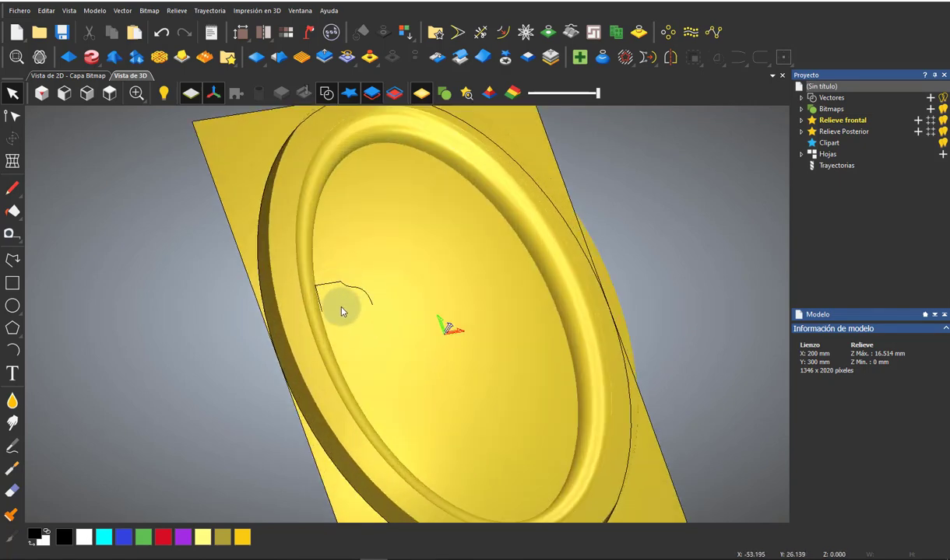
pyautogui.moveTo(339, 308)
pyautogui.mouseDown()
pyautogui.moveTo(384, 325)
pyautogui.moveTo(324, 282)
pyautogui.moveTo(342, 303)
pyautogui.moveTo(335, 339)
pyautogui.moveTo(352, 275)
pyautogui.moveTo(293, 296)
pyautogui.moveTo(290, 240)
pyautogui.mouseUp()
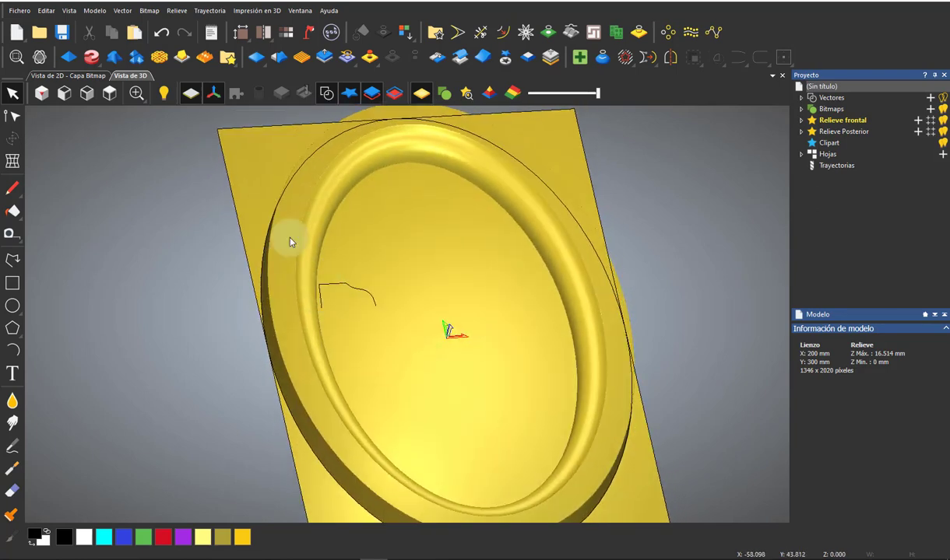
# Step: Drop a flower from the Greenery relief clipart library onto the relief
pyautogui.click(228, 57)
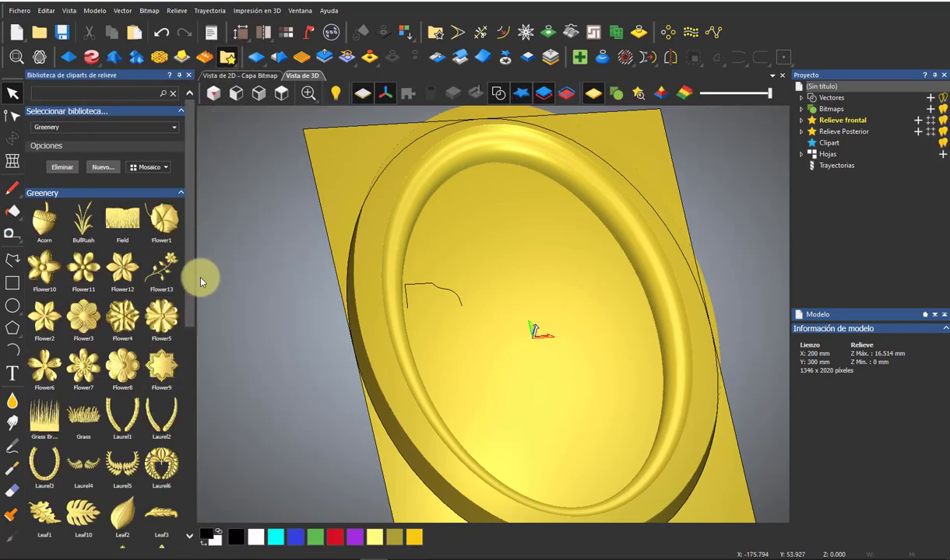
pyautogui.click(122, 364)
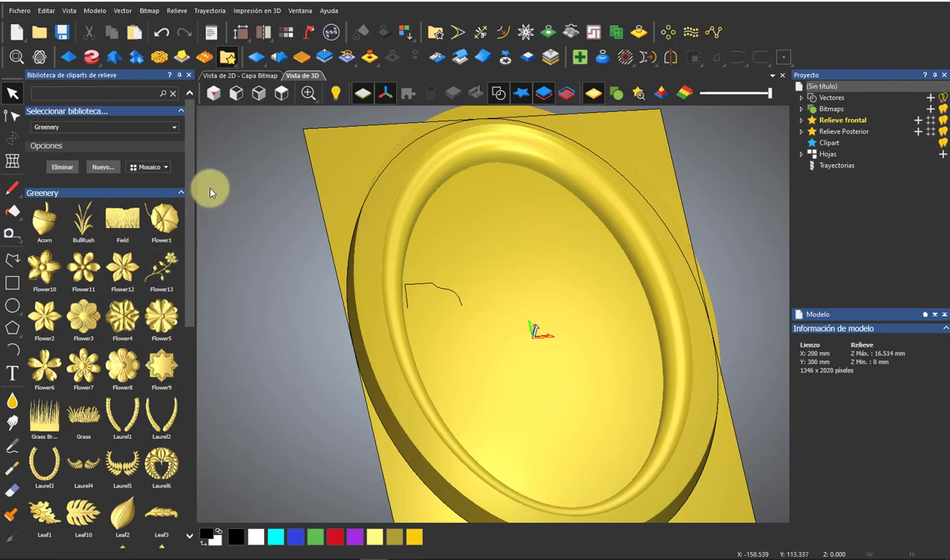
pyautogui.moveTo(164, 315); pyautogui.dragTo(450, 337)
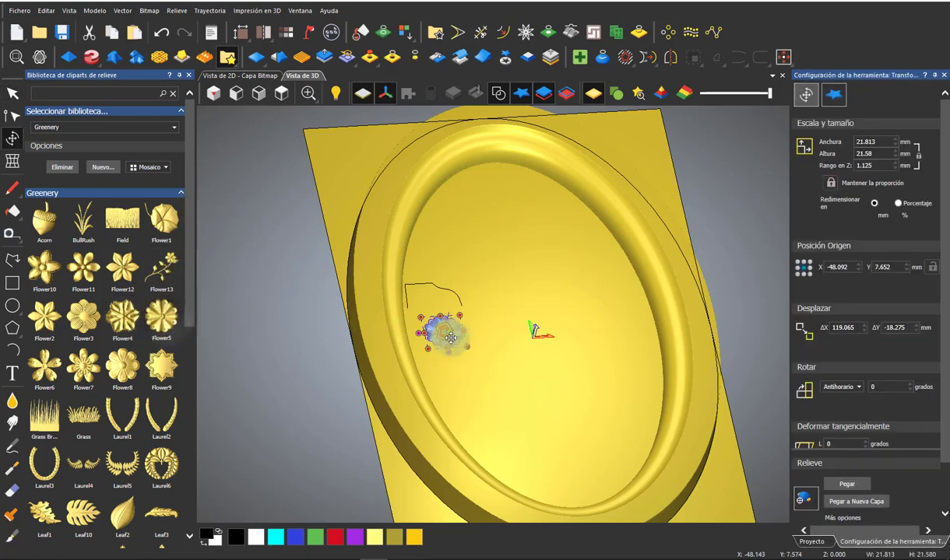
pyautogui.scroll(-3, 450, 335)
pyautogui.scroll(3, 467, 327)
pyautogui.scroll(2, 476, 311)
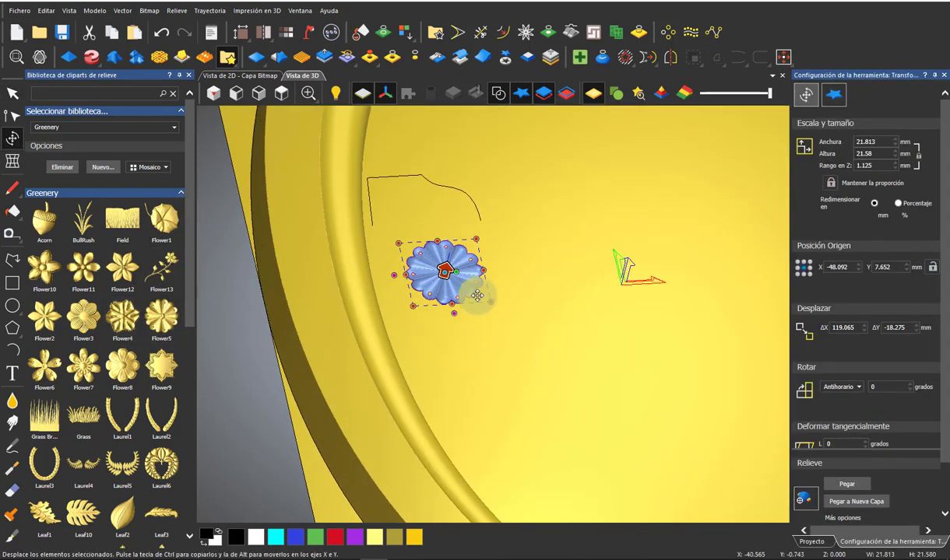
pyautogui.click(188, 75)
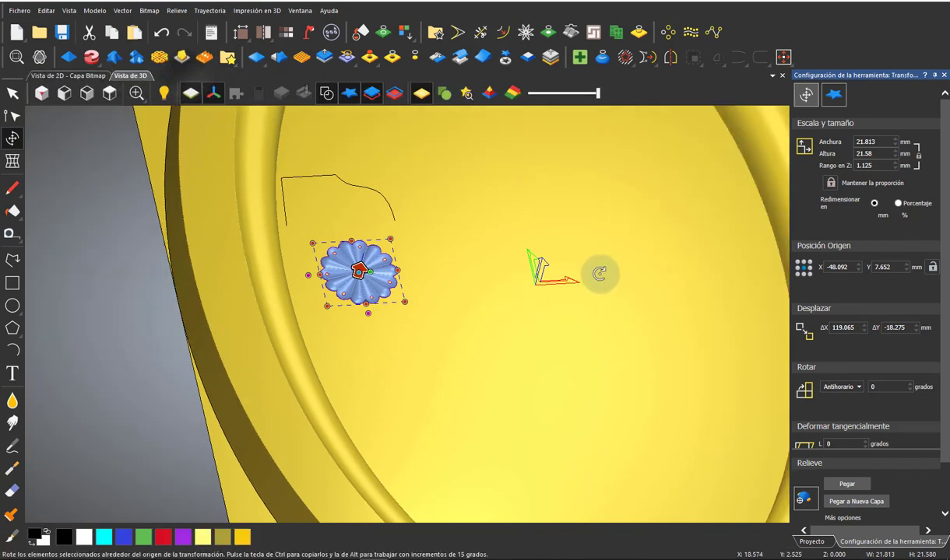
# Step: Set the flower's width (Anchura) to 10 mm
pyautogui.doubleClick(870, 142)
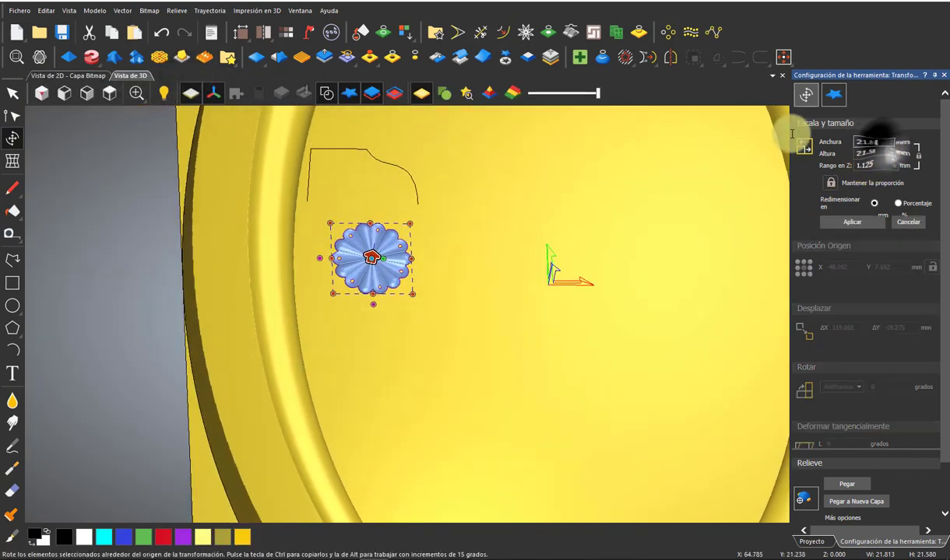
pyautogui.write('10')
pyautogui.press('Return')
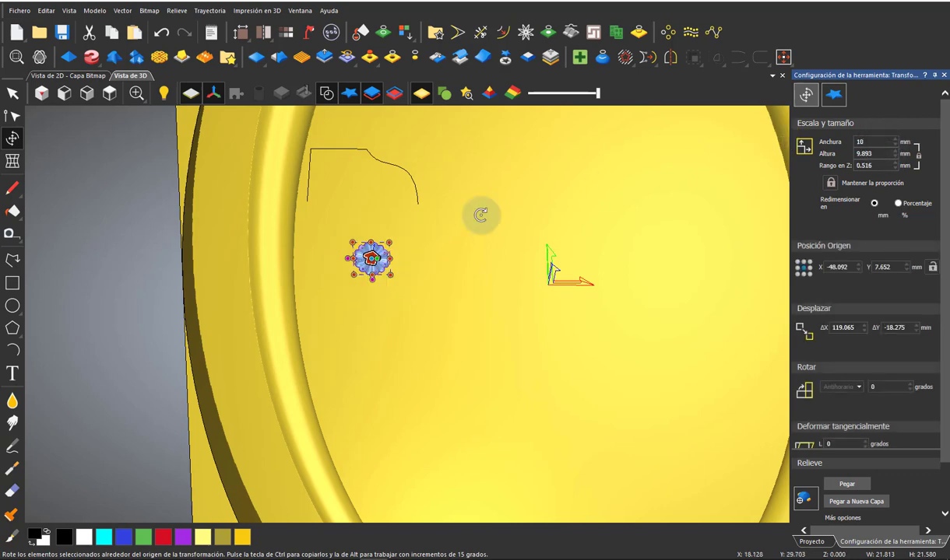
# Step: In top view, move the flower left onto the frame's rim and check its placement
pyautogui.click(111, 94)
pyautogui.scroll(2, 339, 324)
pyautogui.scroll(1, 377, 244)
pyautogui.scroll(1, 376, 228)
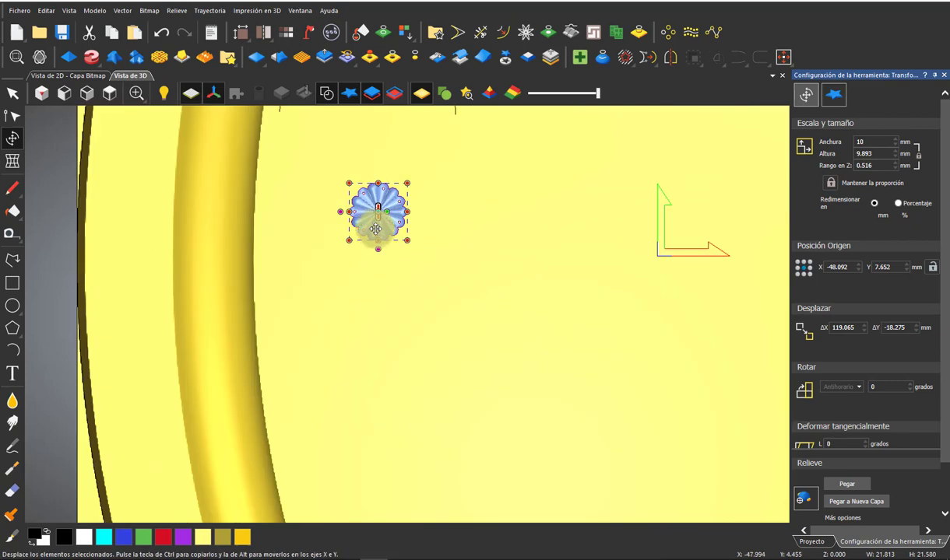
pyautogui.moveTo(375, 228); pyautogui.dragTo(122, 233)
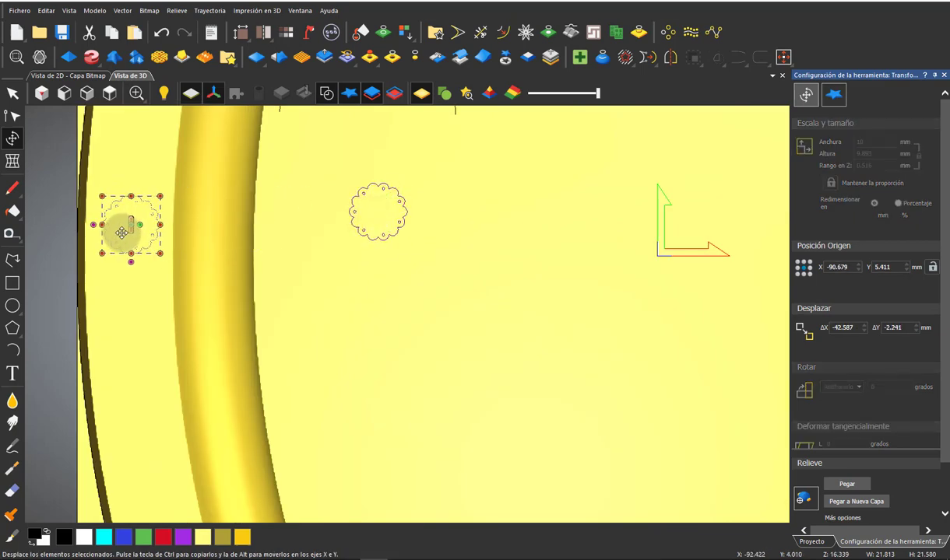
pyautogui.scroll(-3, 318, 243)
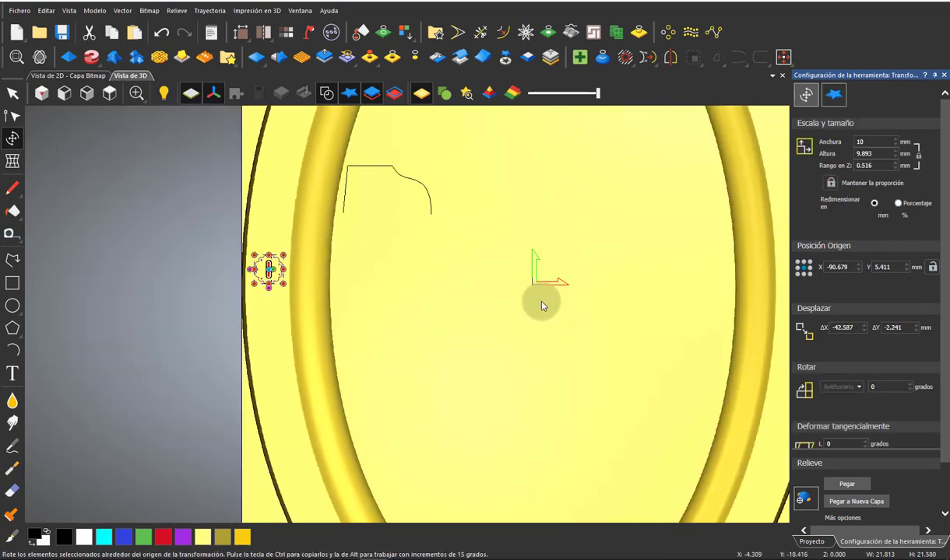
pyautogui.moveTo(541, 300); pyautogui.dragTo(360, 242)
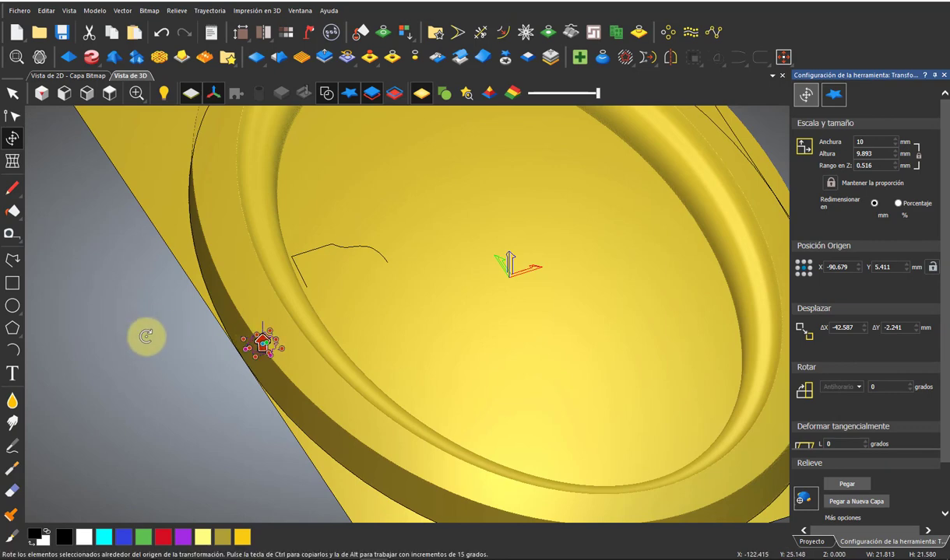
pyautogui.scroll(-1, 142, 336)
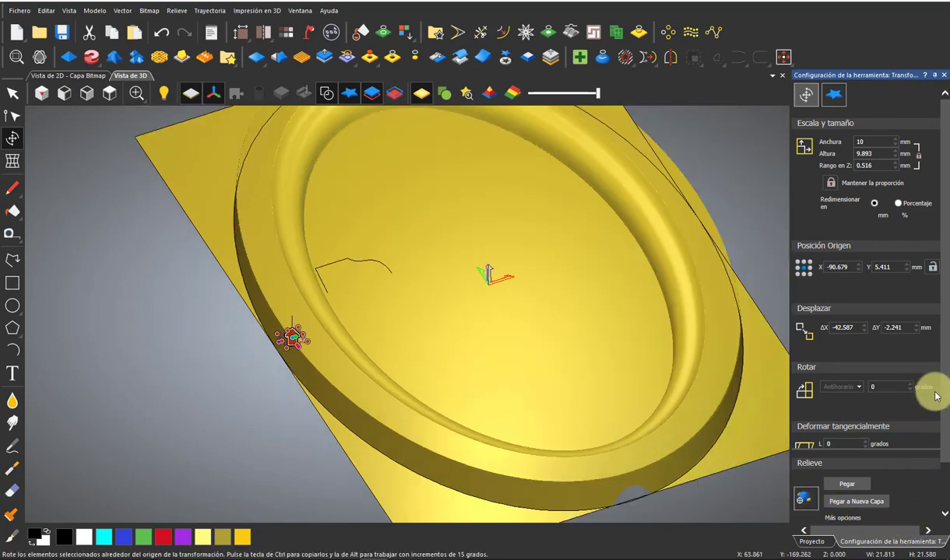
pyautogui.scroll(-2, 945, 396)
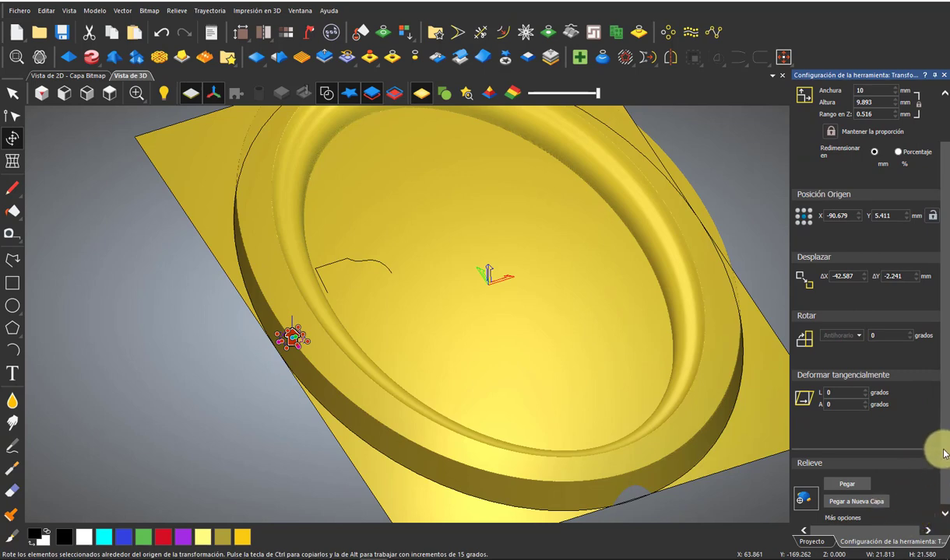
pyautogui.scroll(-1, 936, 444)
pyautogui.scroll(3, 941, 436)
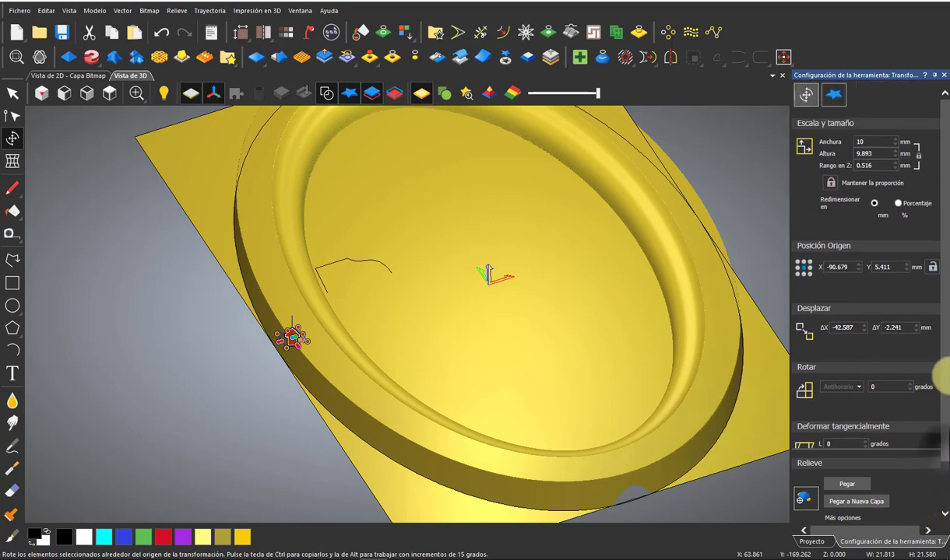
# Step: Paste the flower into the relief in Añadir (Add) mode, reaching 16.962 mm maximum height
pyautogui.click(834, 100)
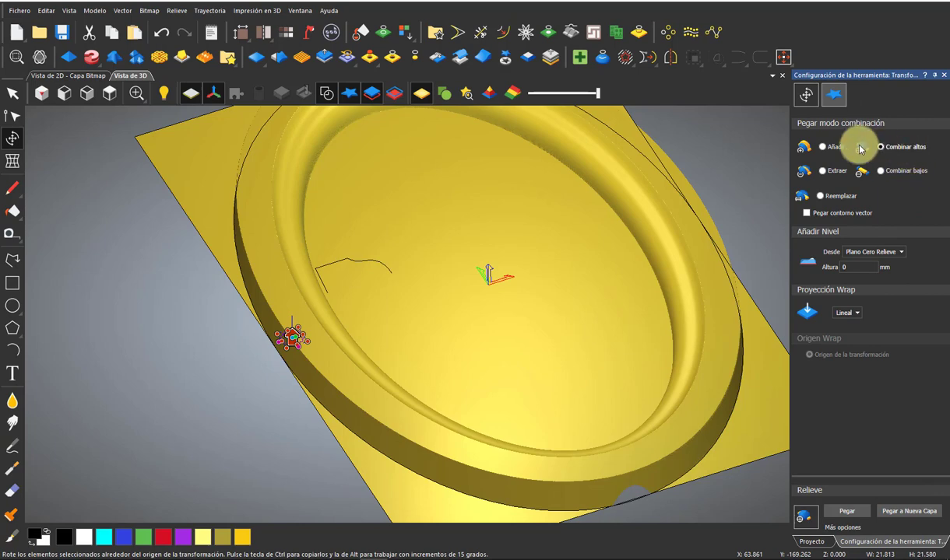
pyautogui.click(825, 147)
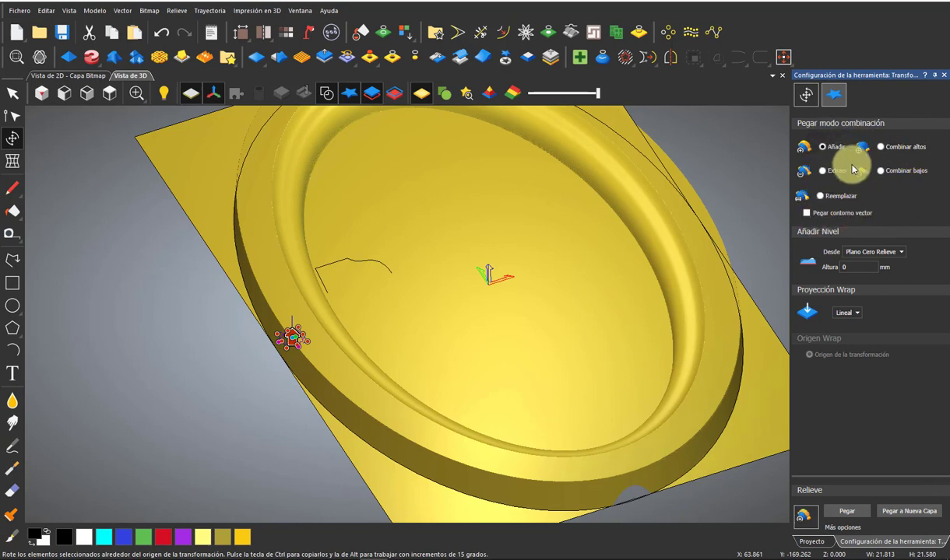
pyautogui.click(858, 514)
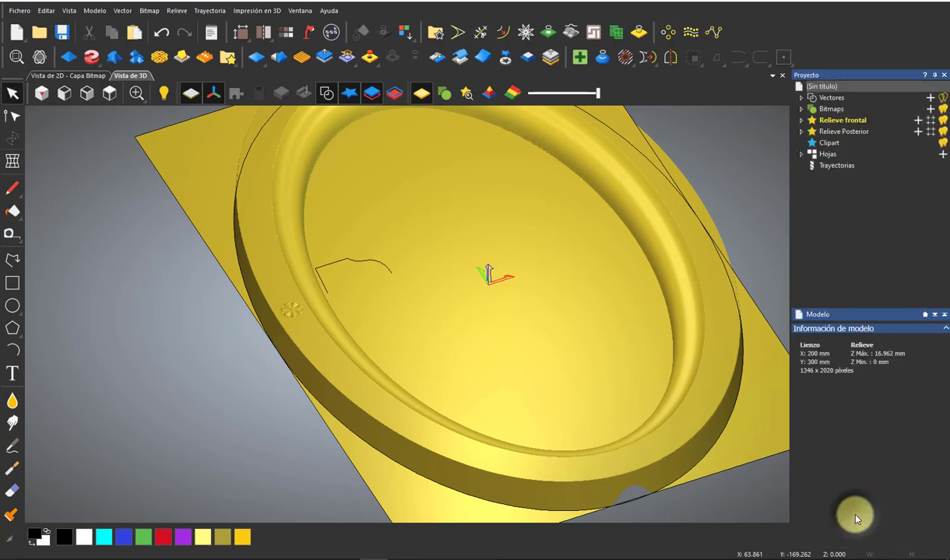
pyautogui.scroll(3, 267, 358)
pyautogui.scroll(3, 279, 297)
pyautogui.scroll(3, 290, 331)
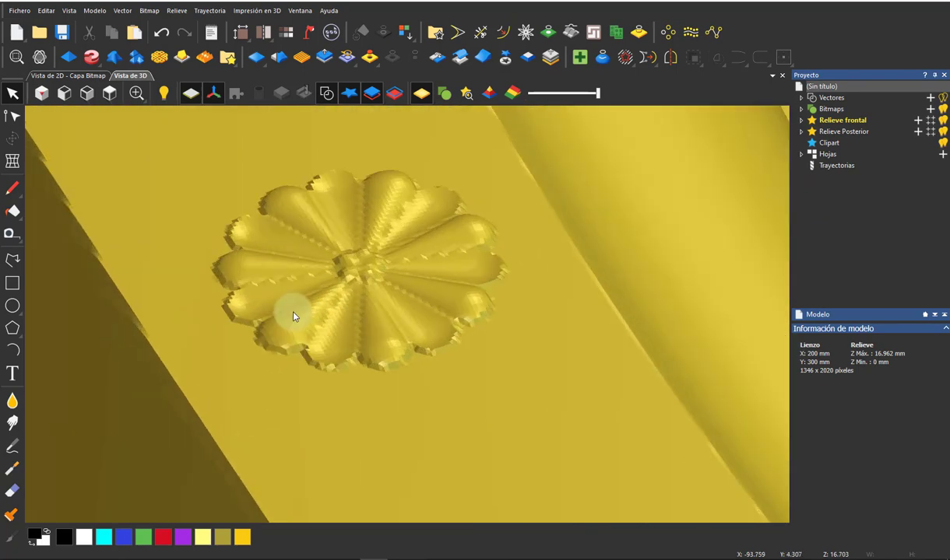
pyautogui.scroll(-3, 360, 251)
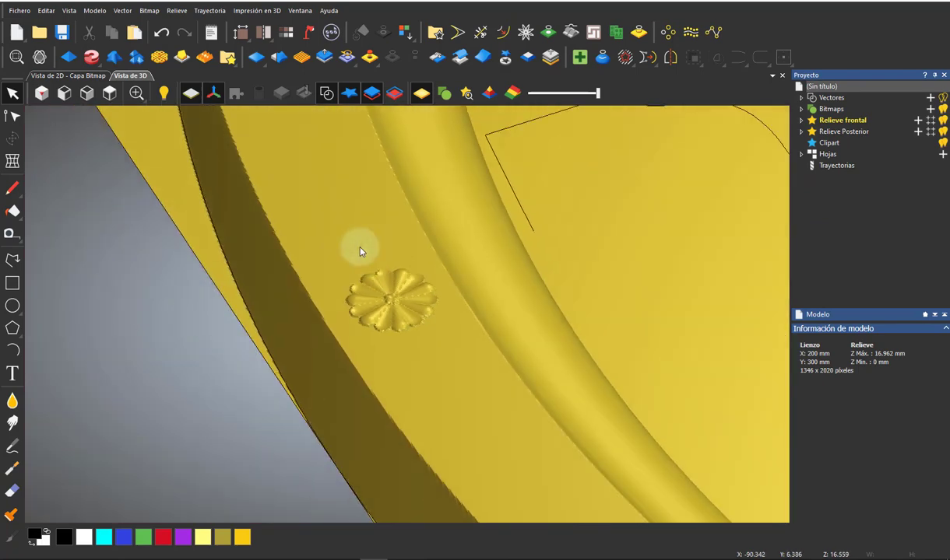
pyautogui.scroll(-2, 355, 251)
pyautogui.scroll(-3, 354, 255)
pyautogui.scroll(-2, 409, 280)
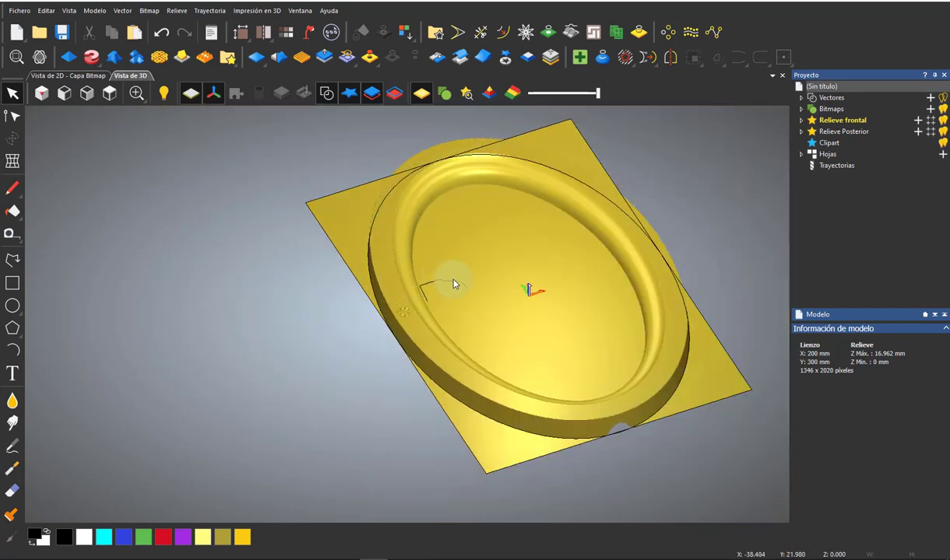
pyautogui.moveTo(454, 284)
pyautogui.mouseDown()
pyautogui.moveTo(463, 304)
pyautogui.moveTo(314, 194)
pyautogui.mouseUp()
pyautogui.moveTo(572, 201)
pyautogui.mouseDown()
pyautogui.moveTo(478, 285)
pyautogui.moveTo(415, 263)
pyautogui.moveTo(458, 243)
pyautogui.mouseUp()
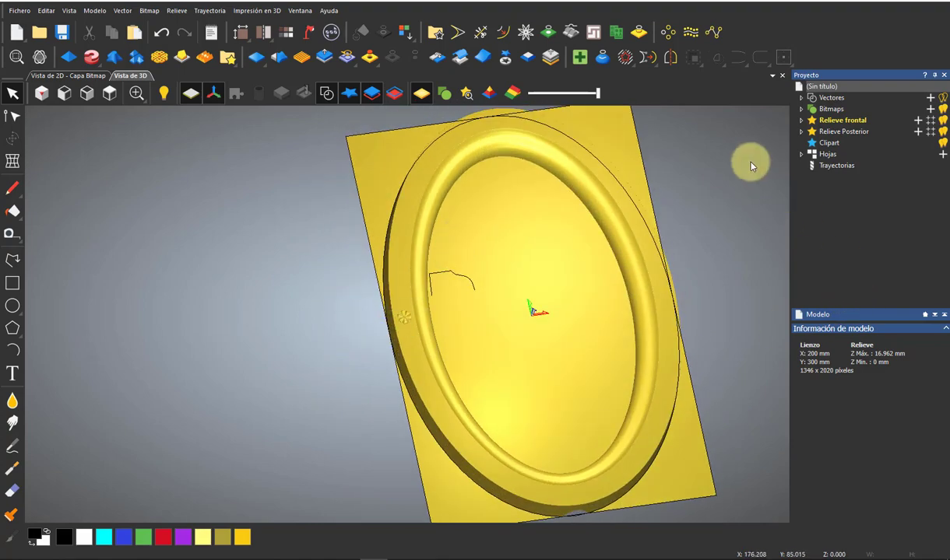